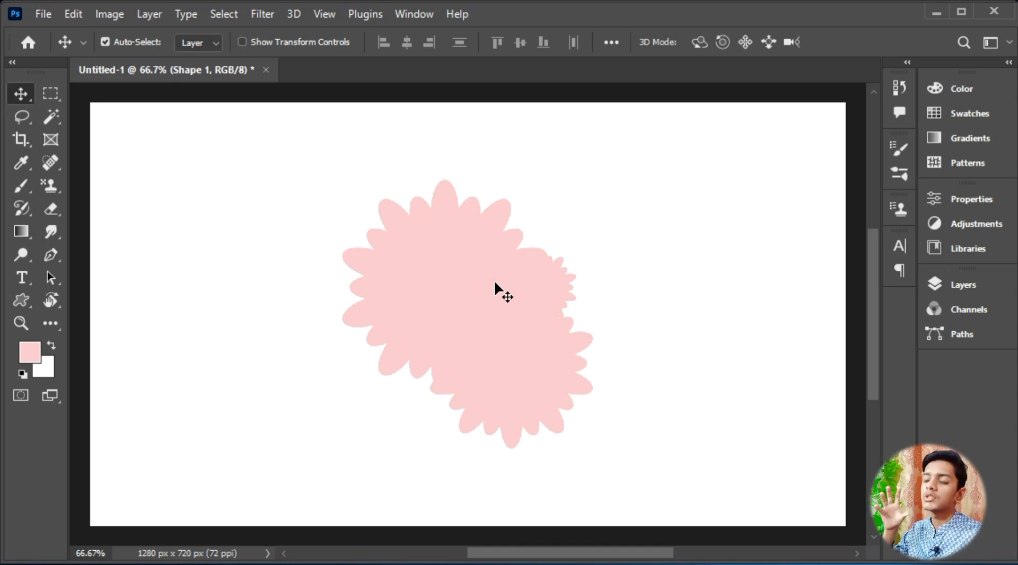
Undo the flowers pasted as a shape layer until the canvas is empty.
key(ctrl+z)
key(ctrl+z)
key(ctrl+z)
key(ctrl+z)
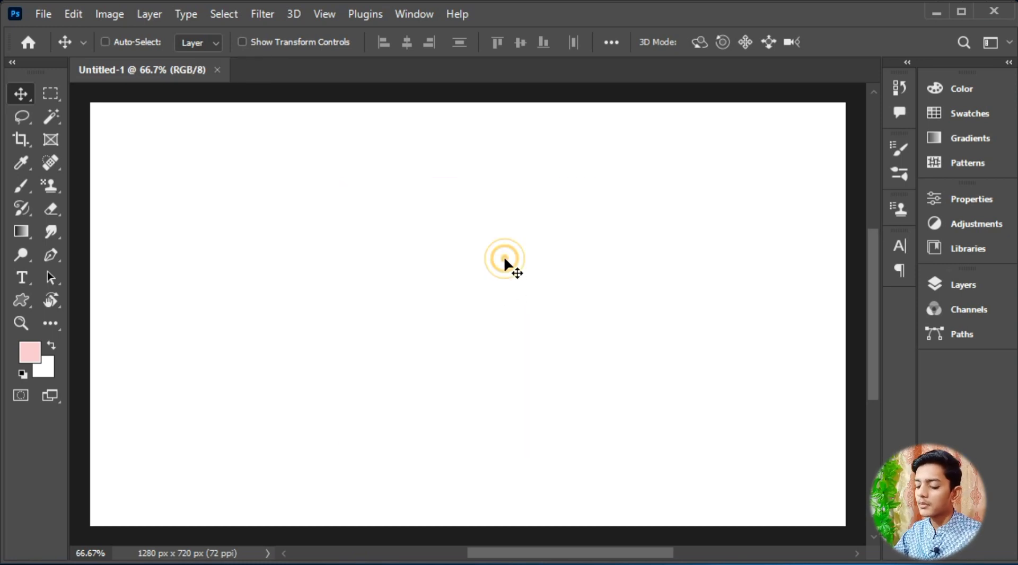
Paste the copied flower artwork onto the canvas as Pixels.
key(ctrl+v)
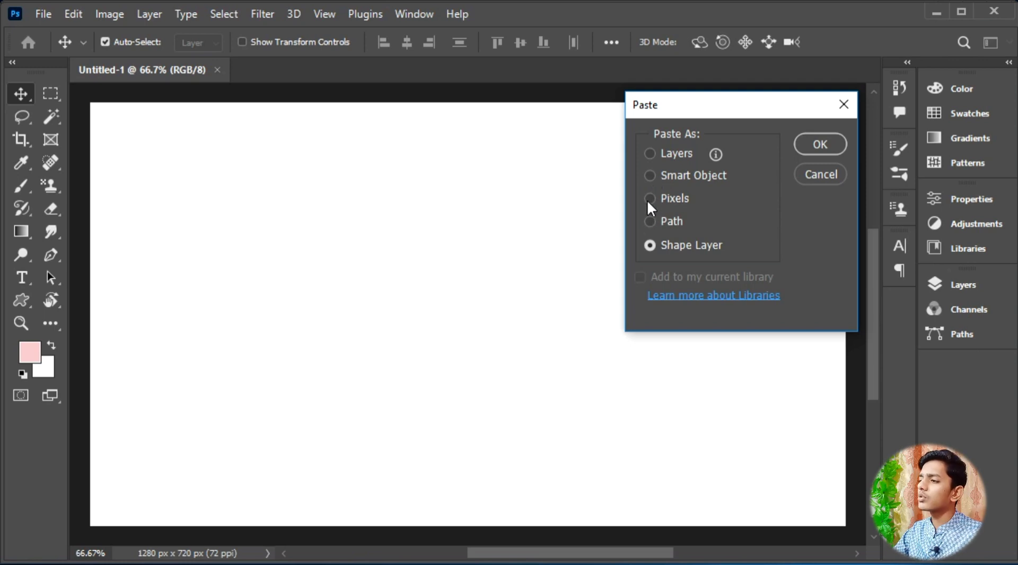
click(650, 198)
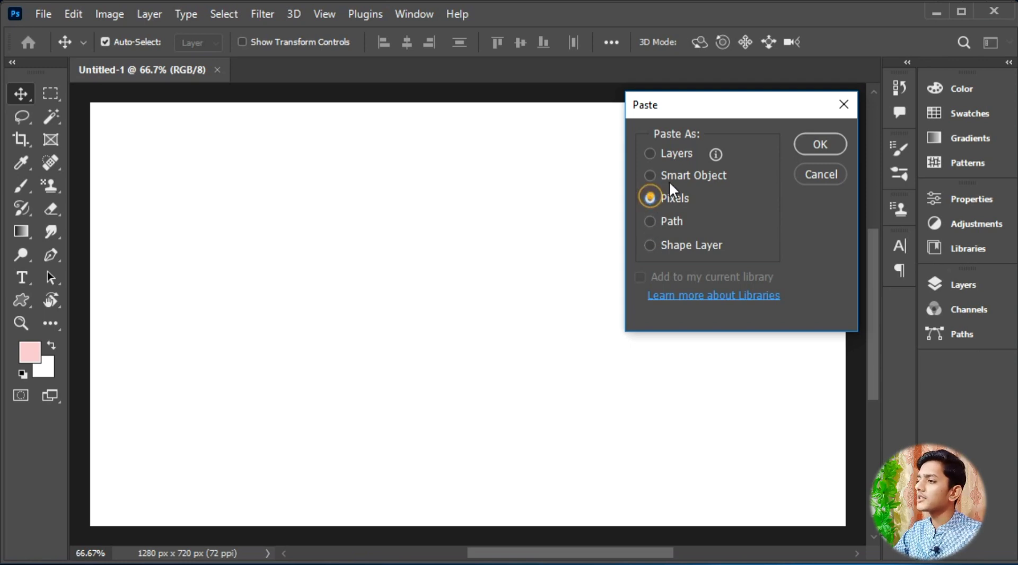
click(816, 144)
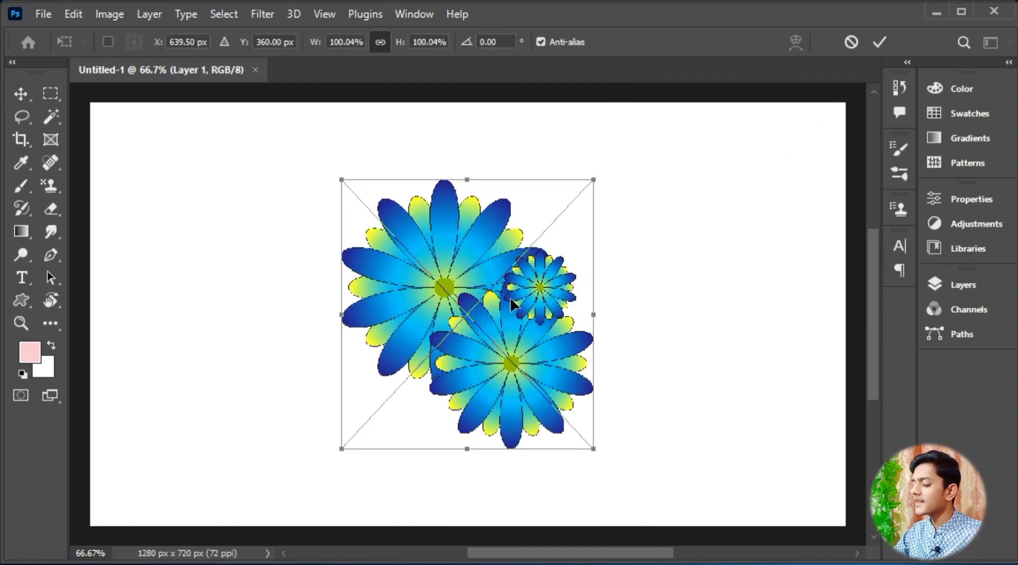
key(ctrl+plus)
key(ctrl+plus)
key(ctrl+plus)
key(ctrl+minus)
key(ctrl+minus)
key(ctrl+minus)
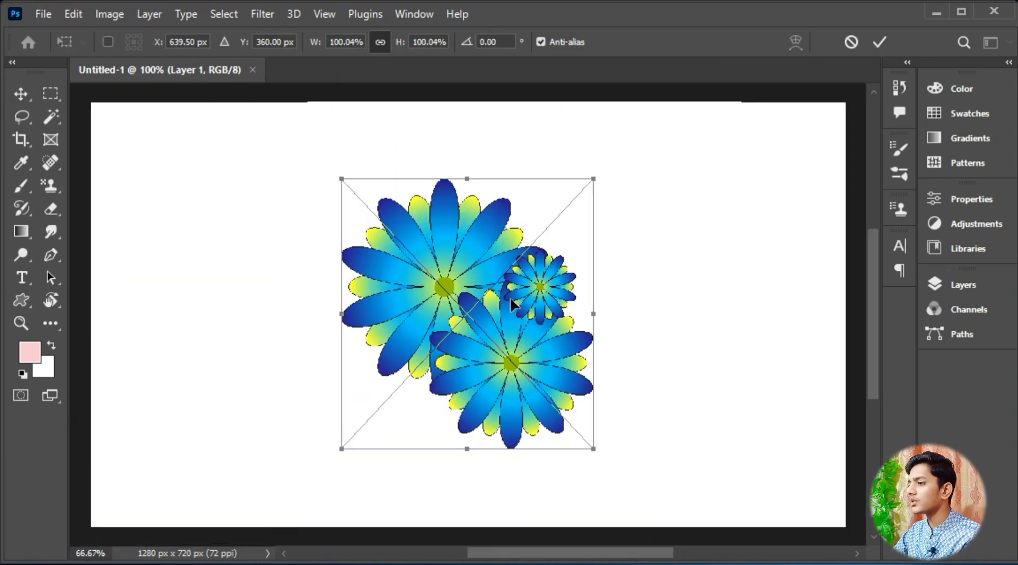
Scale the pasted flowers down to about 70.5% and move them toward the canvas's upper left.
drag(592, 181, 522, 257)
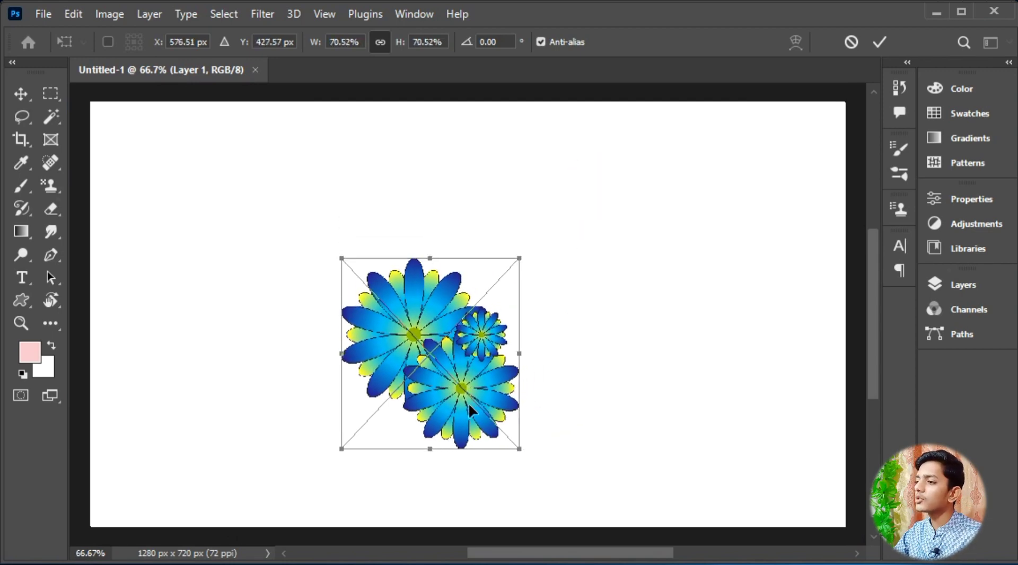
drag(469, 403, 377, 341)
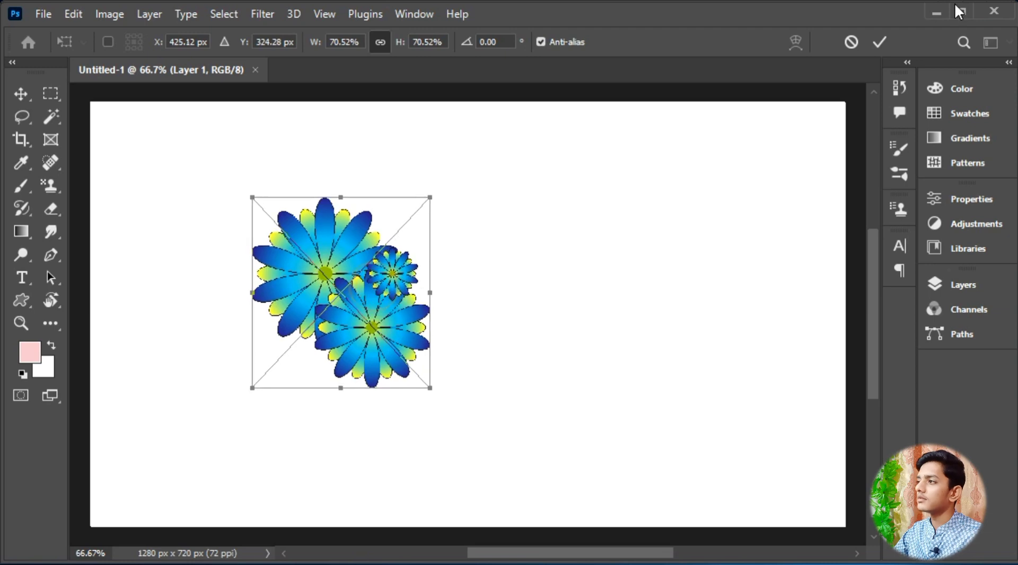
click(876, 44)
drag(324, 274, 298, 271)
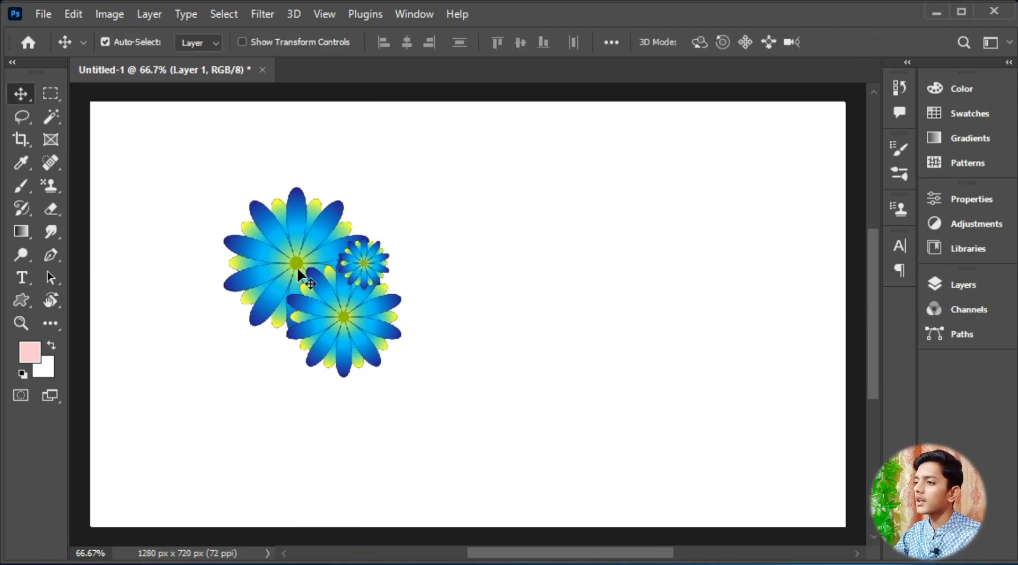
Enlarge the pixel flower layer with Free Transform to about 430%.
key(ctrl+t)
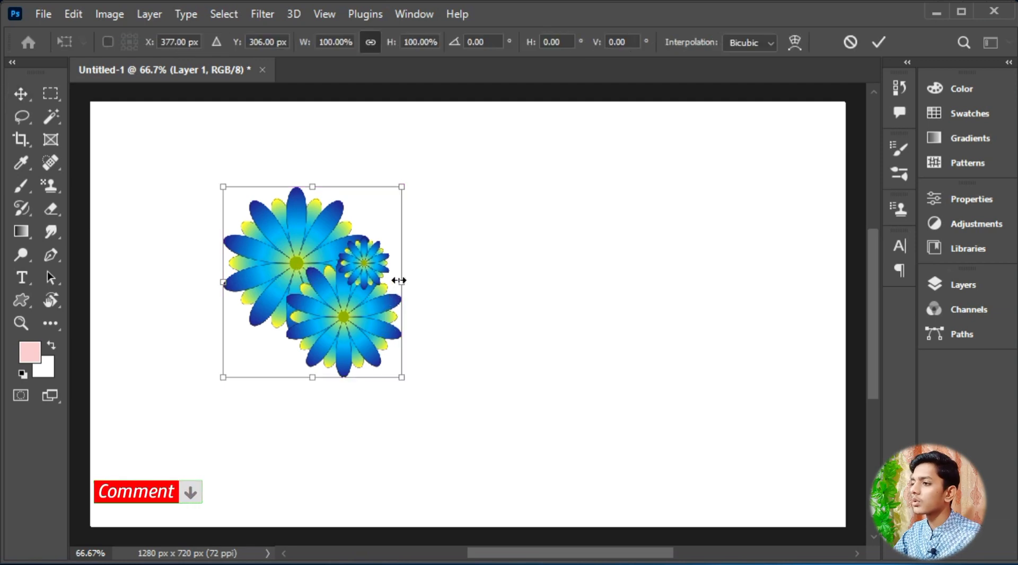
drag(398, 280, 898, 398)
drag(637, 338, 628, 354)
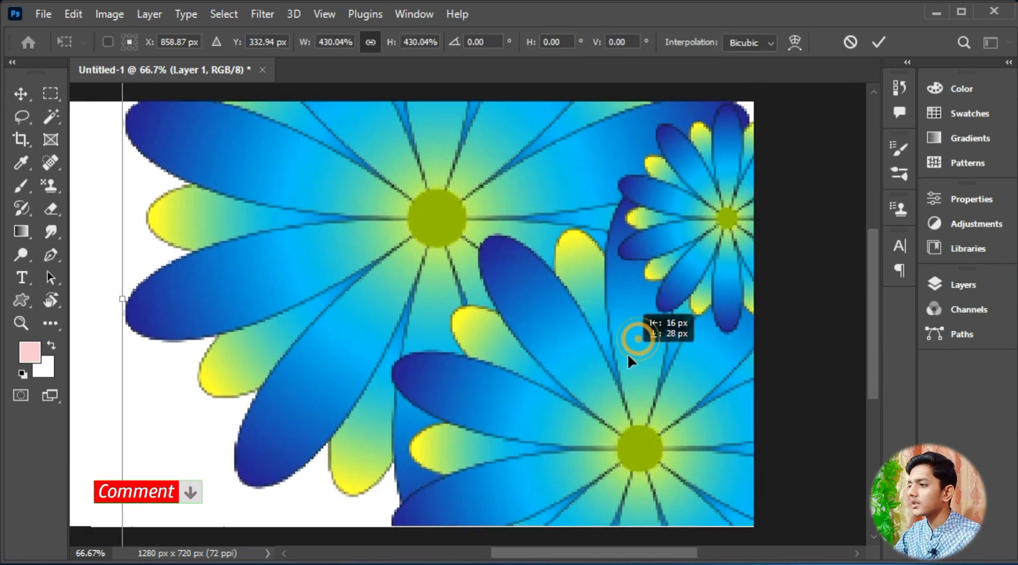
key(Return)
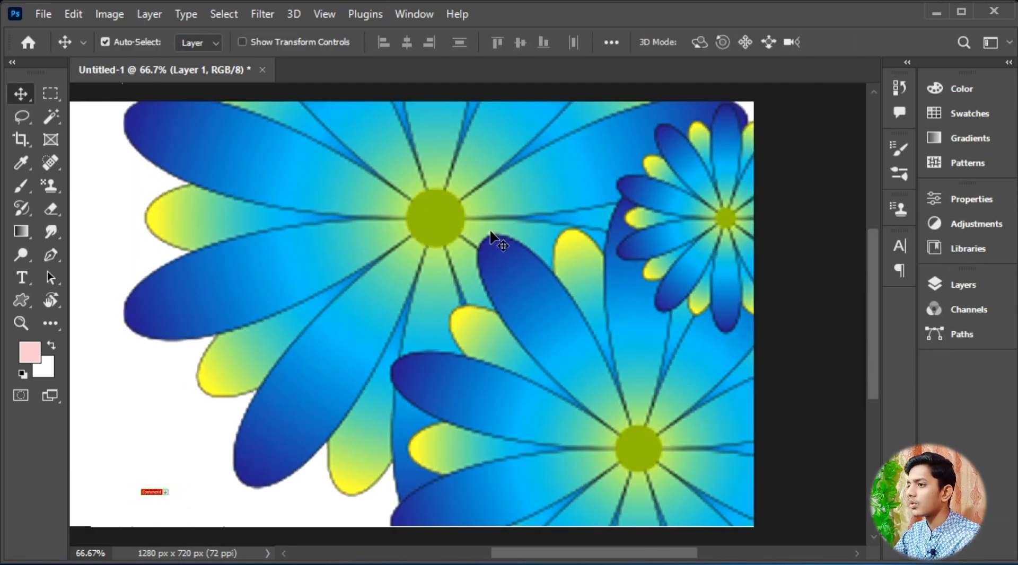
Undo the enlargement, the move and the pixel paste of the flowers.
key(ctrl+z)
key(ctrl+z)
key(ctrl+z)
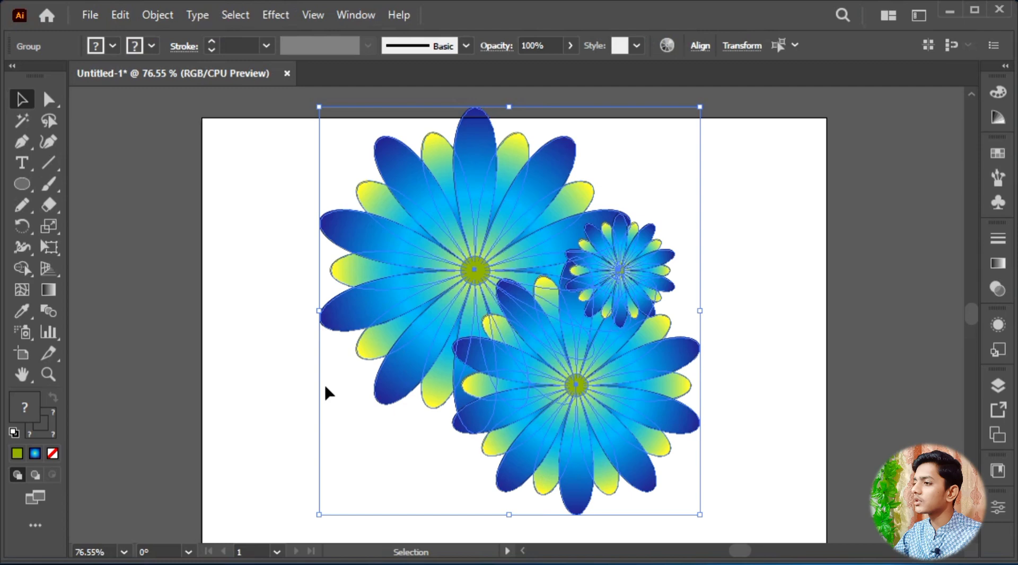
Select all the flower artwork and copy it.
click(306, 368)
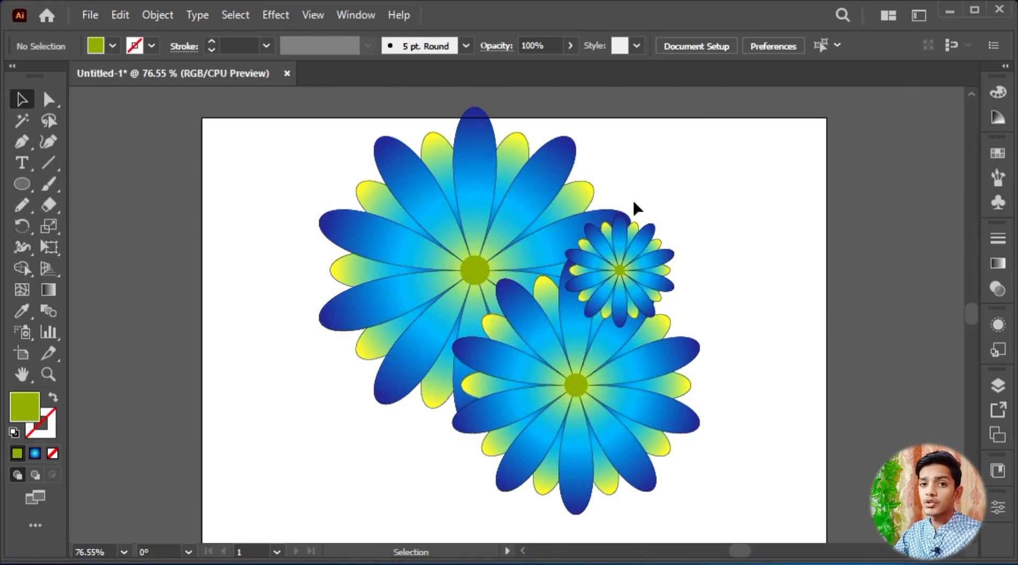
key(ctrl+a)
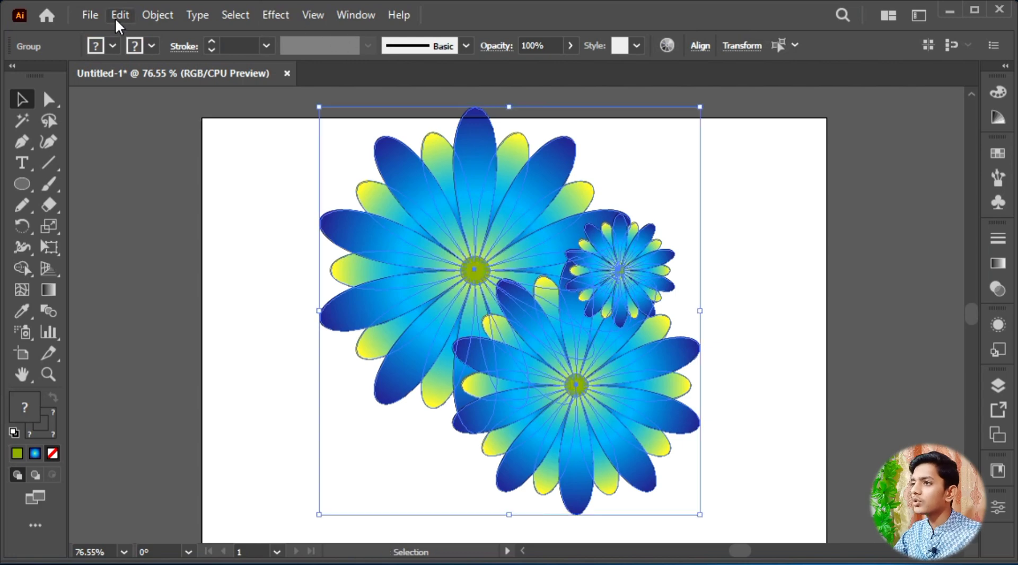
click(121, 17)
click(164, 100)
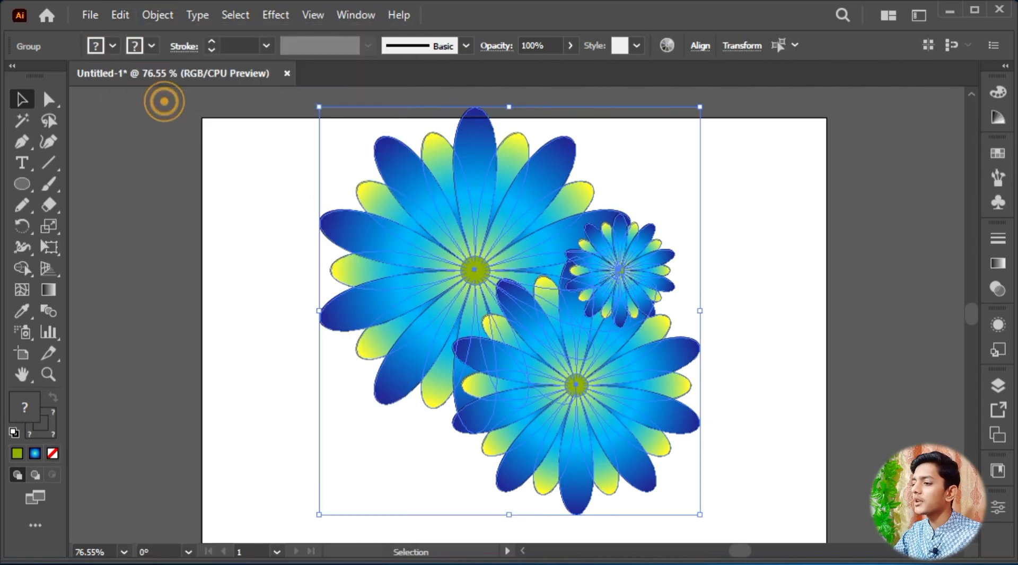
Switch to Photoshop, paste the copied flowers as a Smart Object and check the new layer.
key(alt+Tab)
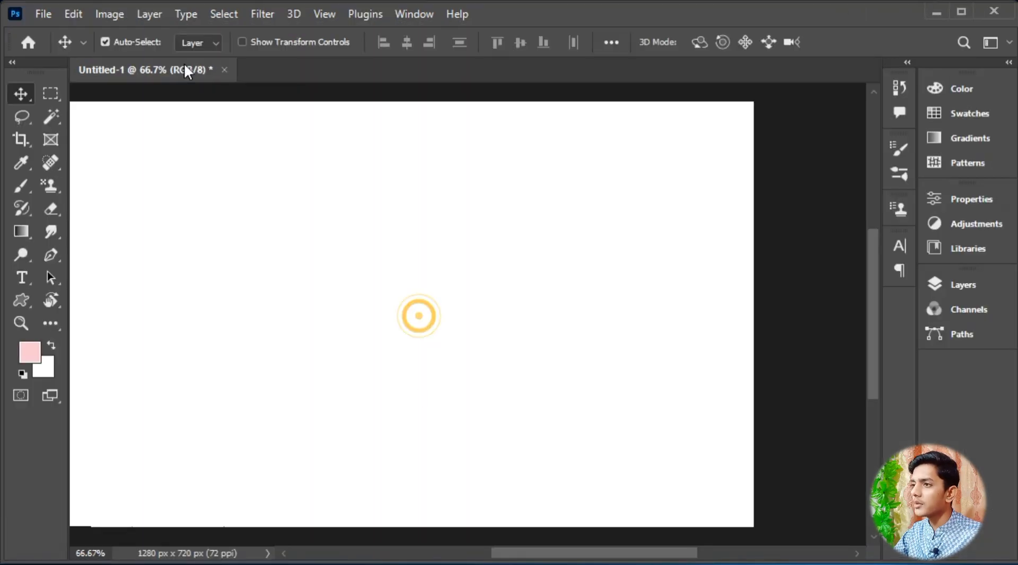
key(ctrl+v)
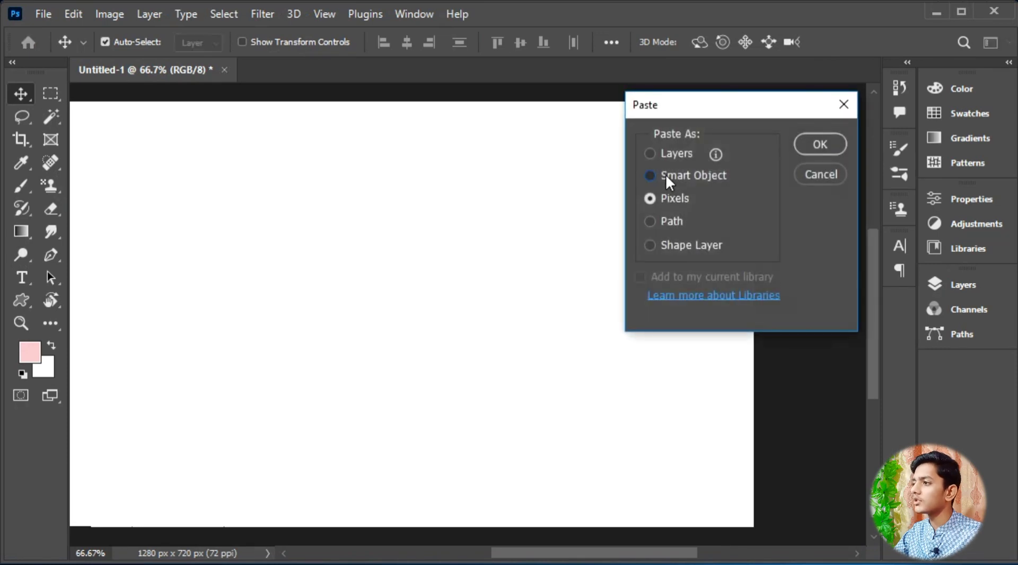
click(667, 177)
click(820, 145)
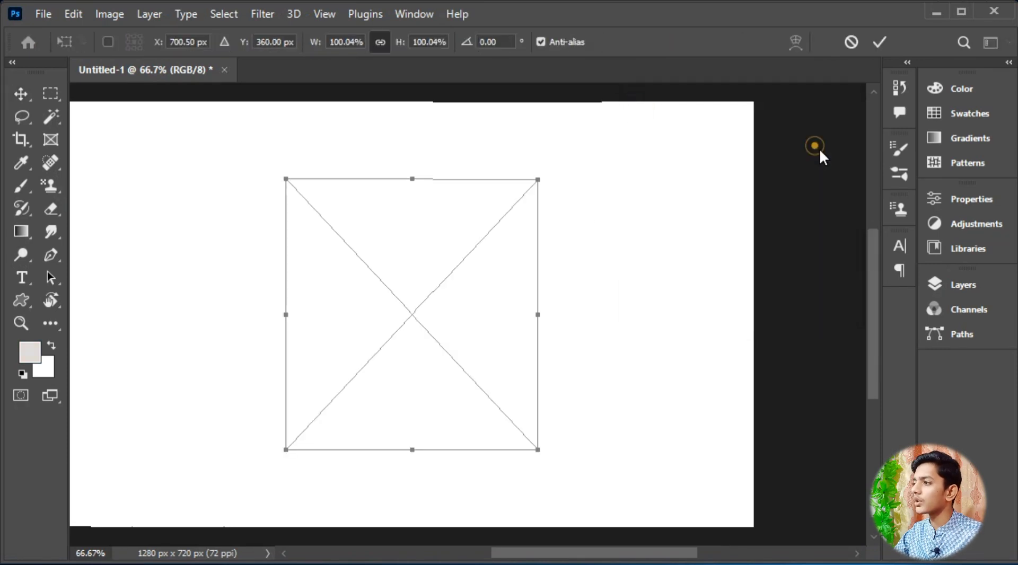
click(993, 295)
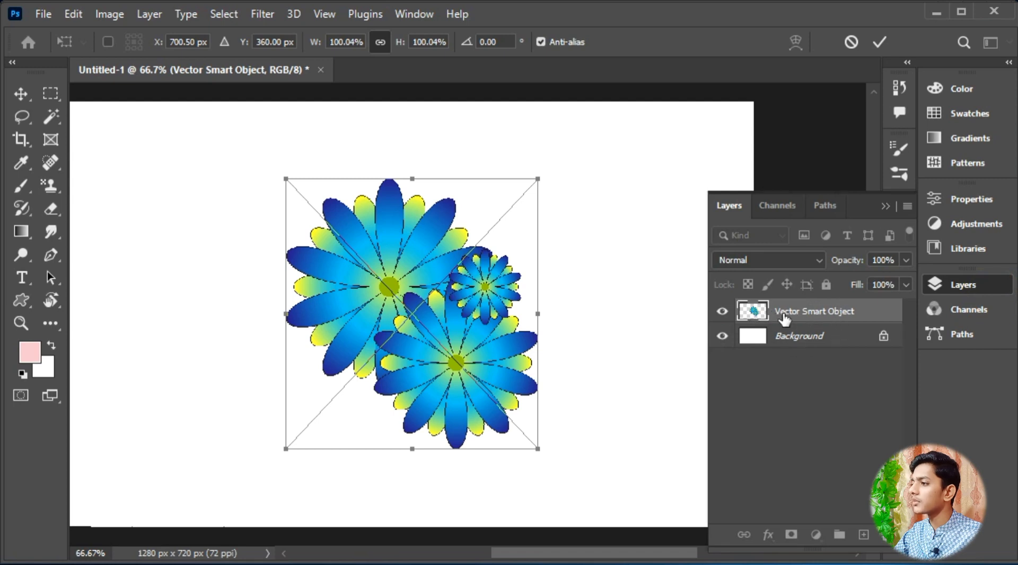
click(884, 207)
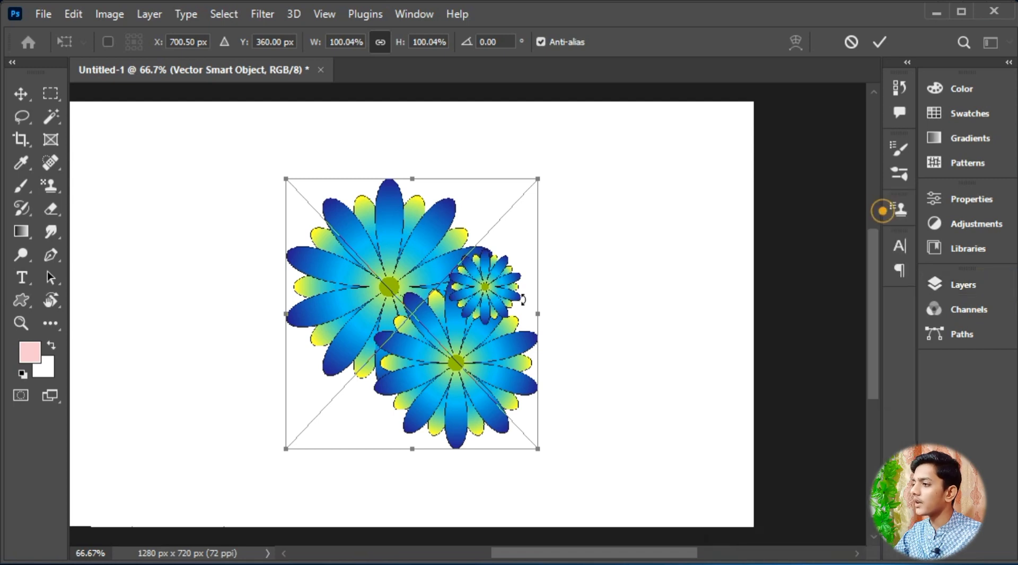
Reposition and enlarge the placed flowers proportionally, then commit the placement.
drag(641, 295, 568, 326)
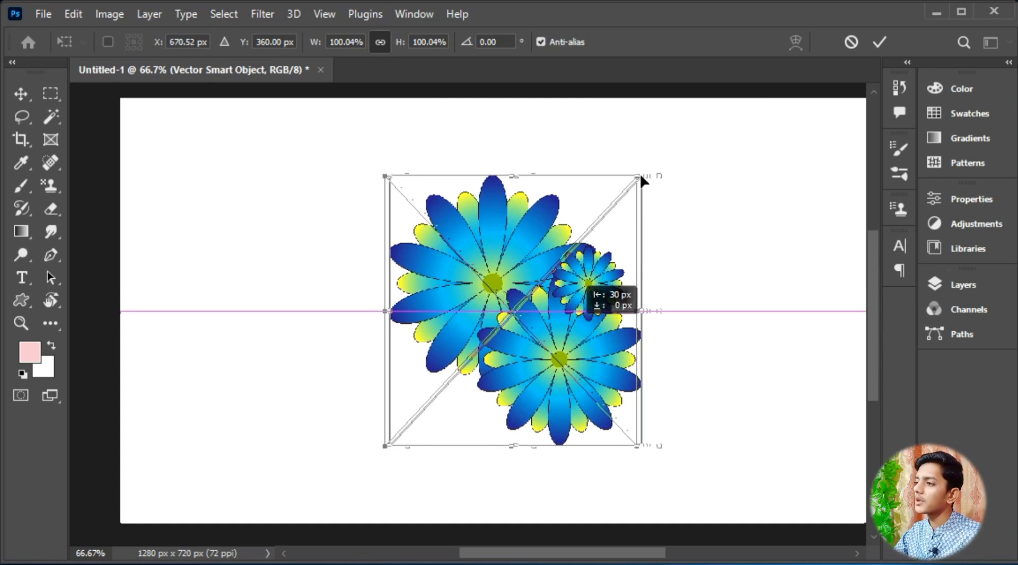
drag(635, 181, 629, 276)
click(879, 41)
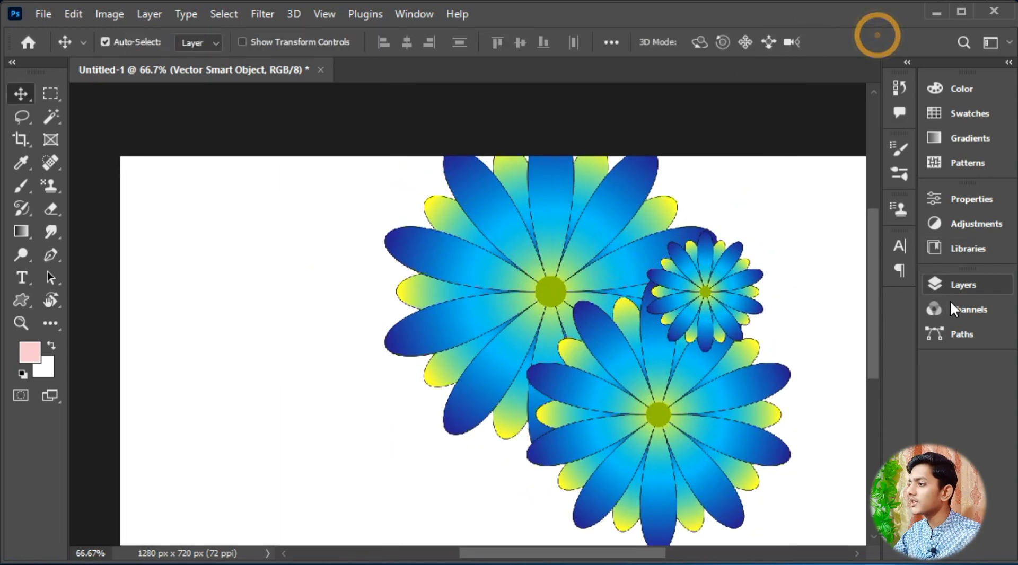
Examine the enlarged smart object's layer and the sharpness of its petal edges at higher zoom levels.
click(959, 287)
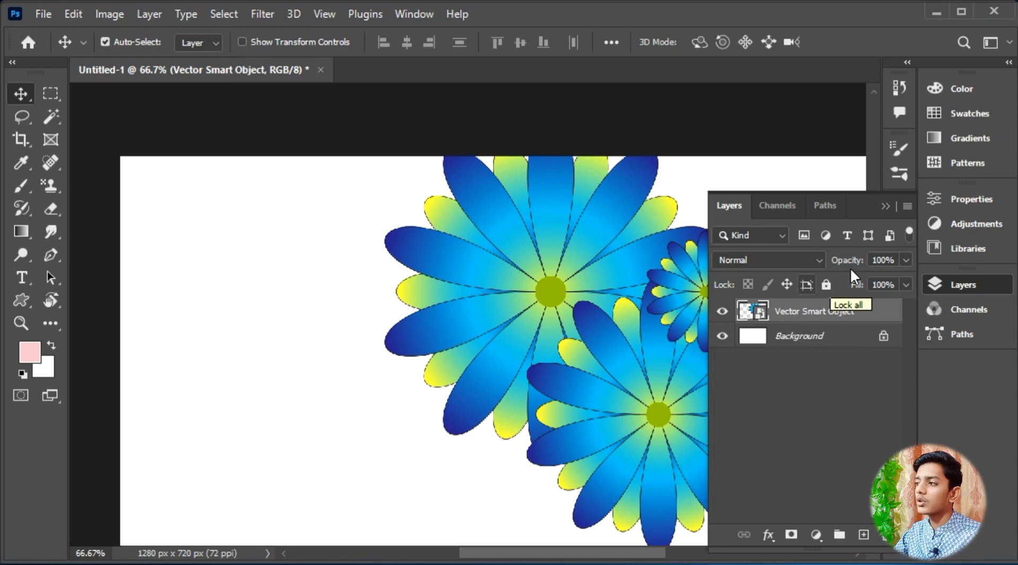
click(883, 206)
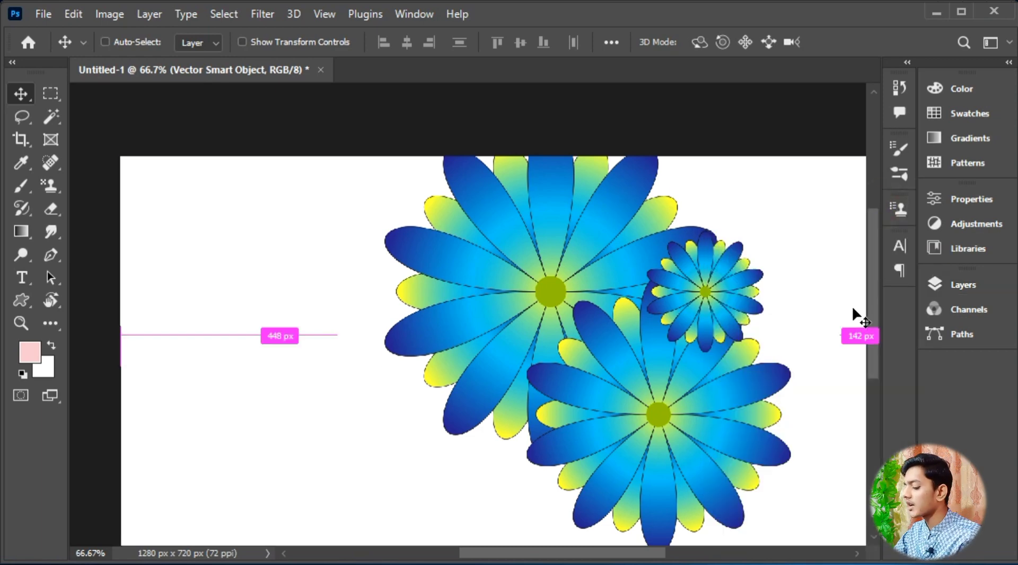
key(ctrl+plus)
key(ctrl+plus)
key(ctrl+plus)
key(ctrl+minus)
key(ctrl+minus)
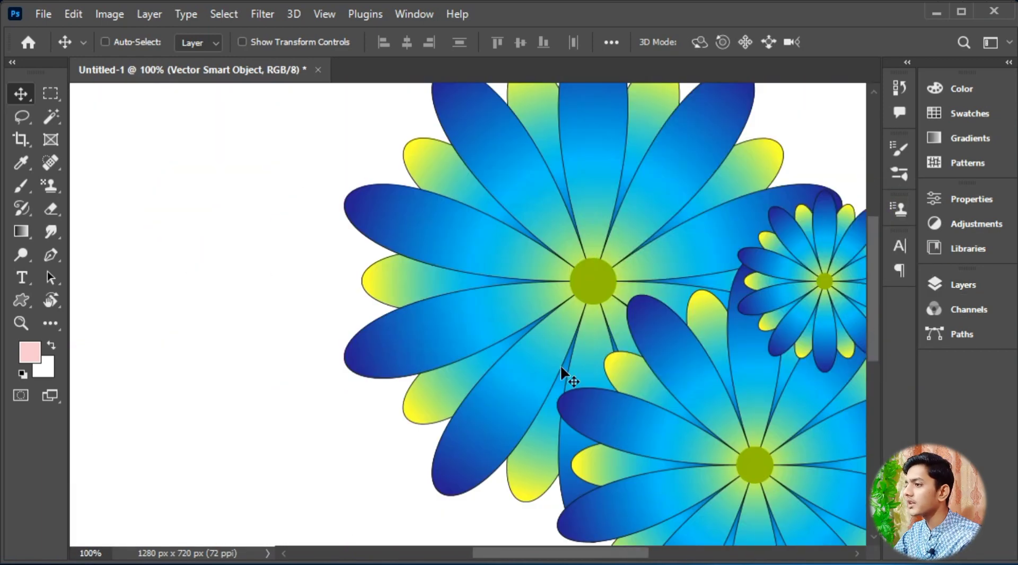
key(ctrl+plus)
key(ctrl+plus)
key(ctrl+plus)
key(ctrl+minus)
key(ctrl+minus)
key(ctrl+minus)
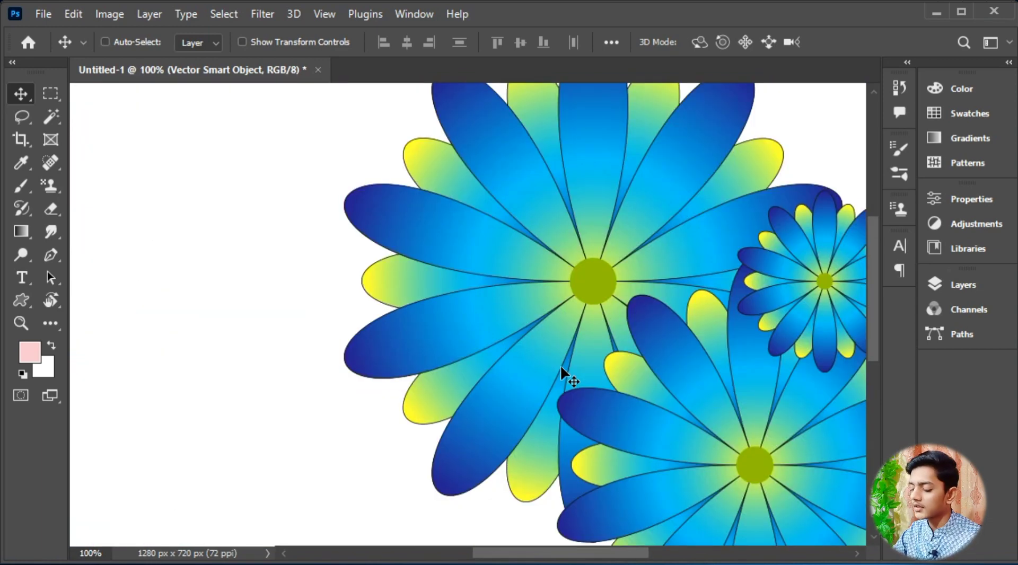
scroll(561, 365, down, 3)
scroll(561, 364, right, 2)
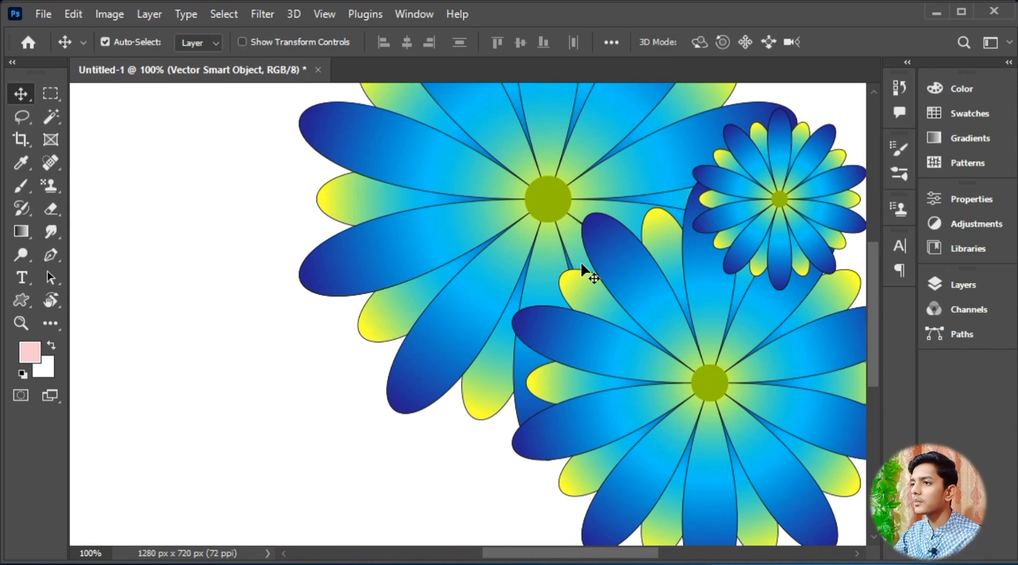
drag(731, 266, 572, 291)
drag(517, 253, 541, 269)
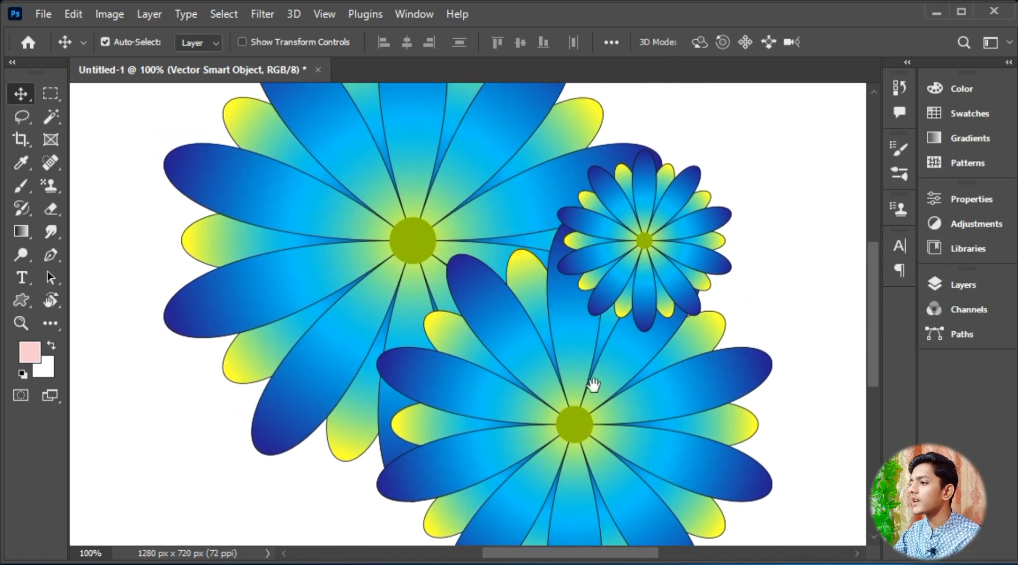
drag(592, 386, 599, 359)
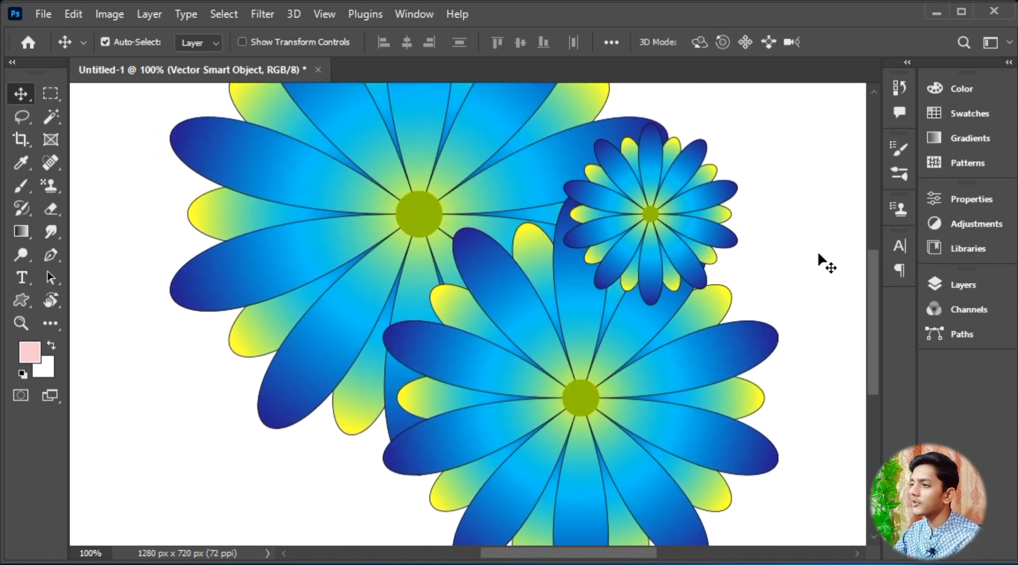
Select the Vector Smart Object layer.
click(776, 201)
click(968, 285)
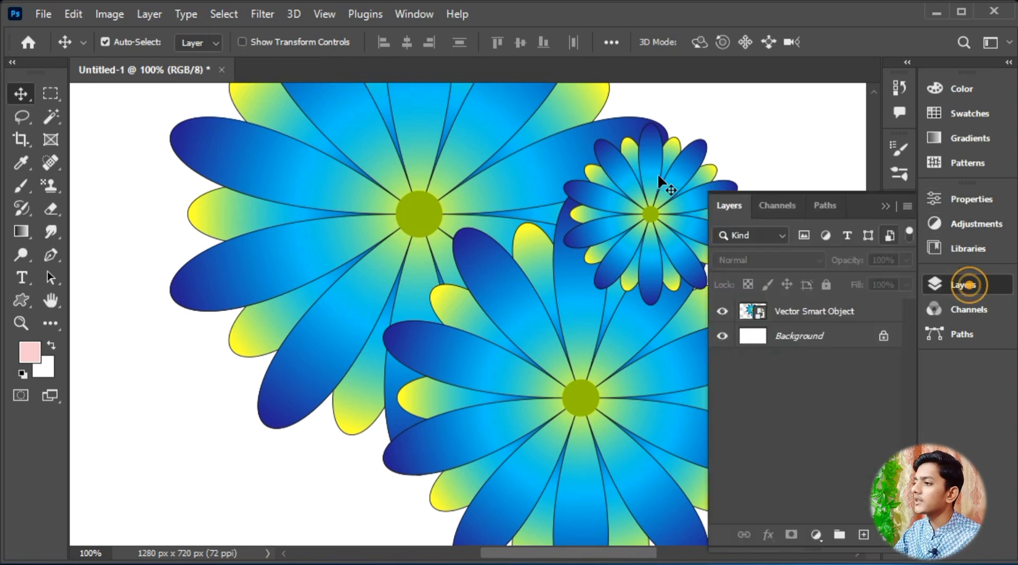
click(885, 314)
click(884, 205)
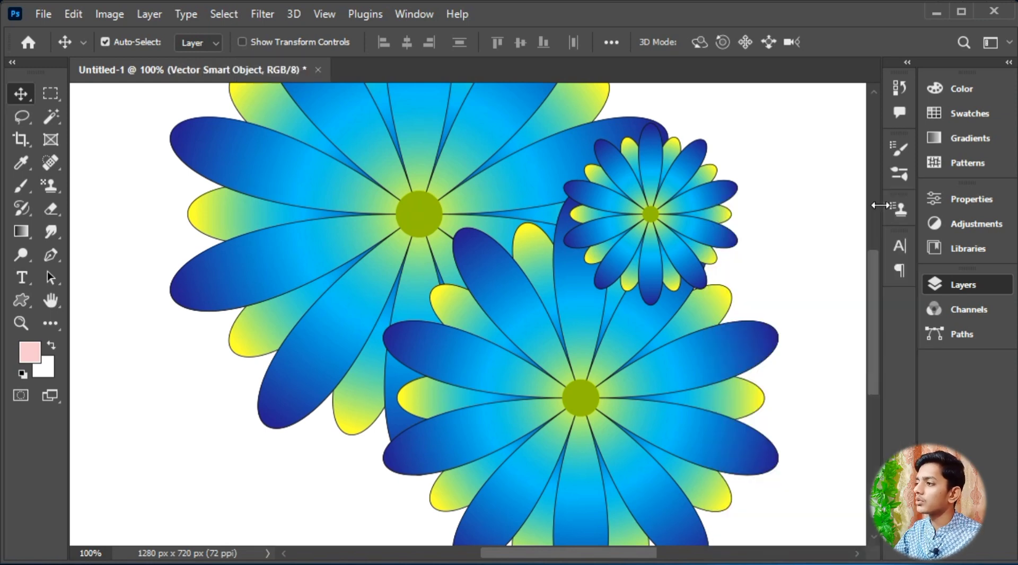
Open the contents of the Vector Smart Object layer for editing in Illustrator.
click(809, 145)
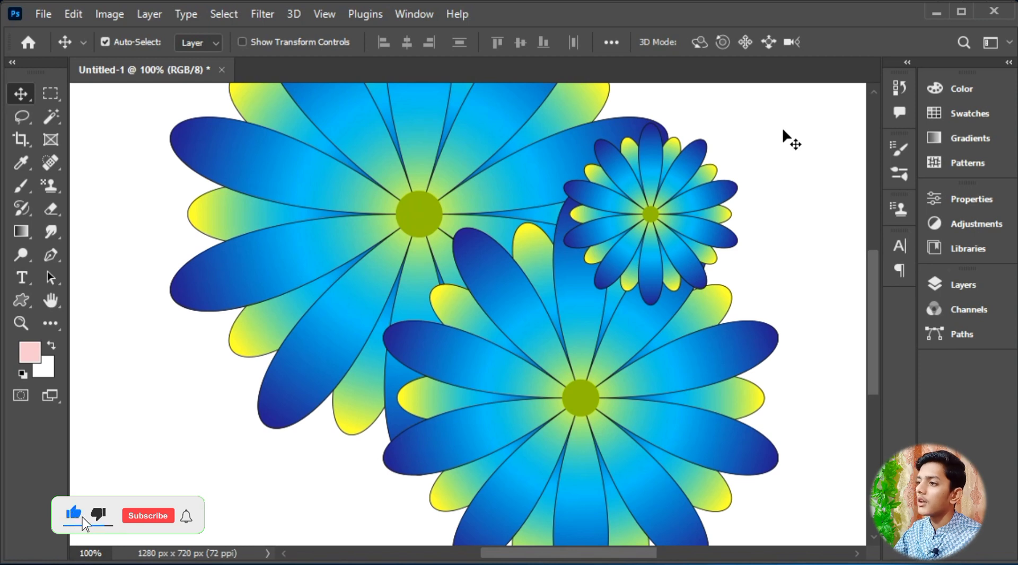
drag(782, 129, 301, 328)
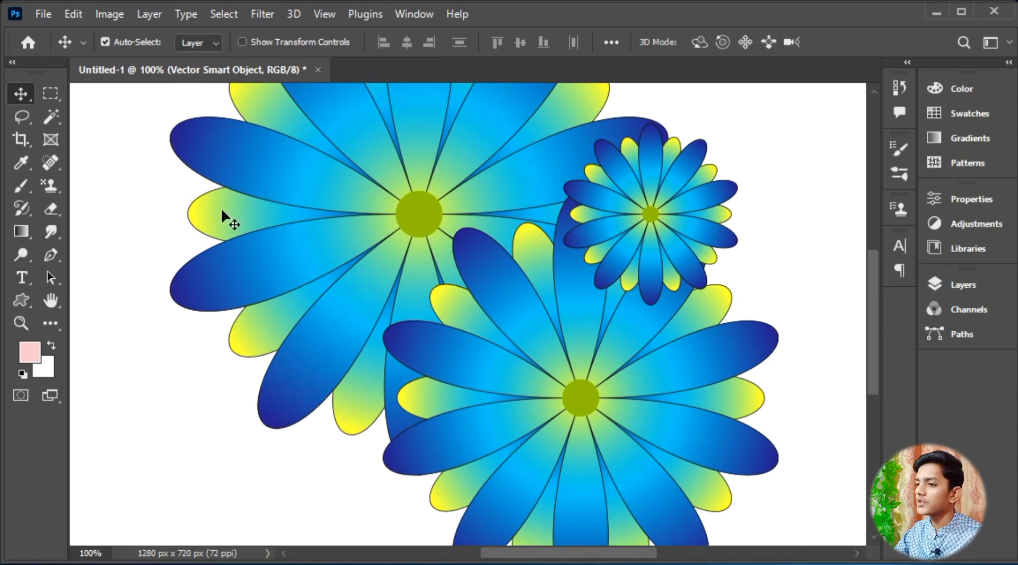
click(981, 289)
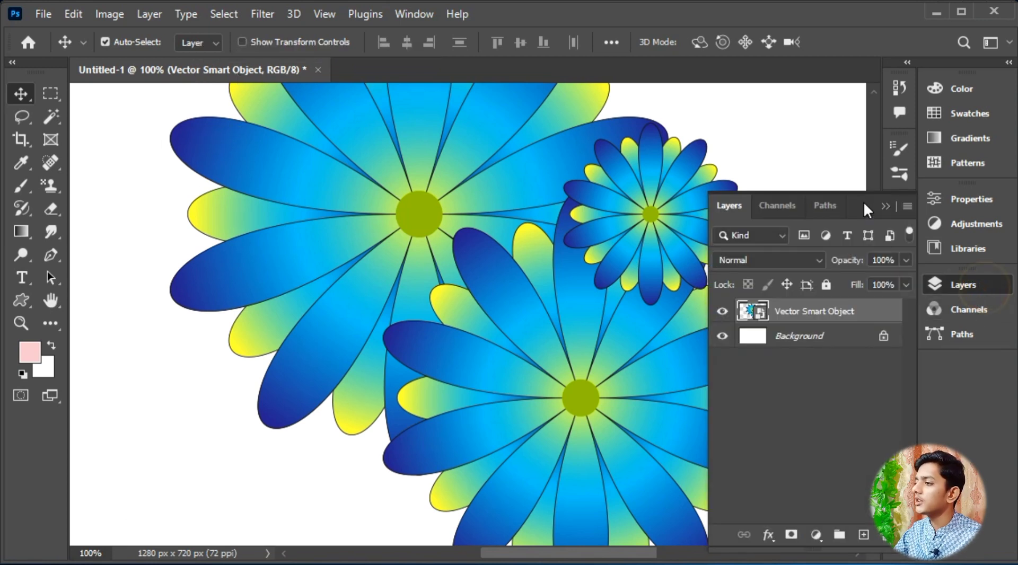
double_click(753, 311)
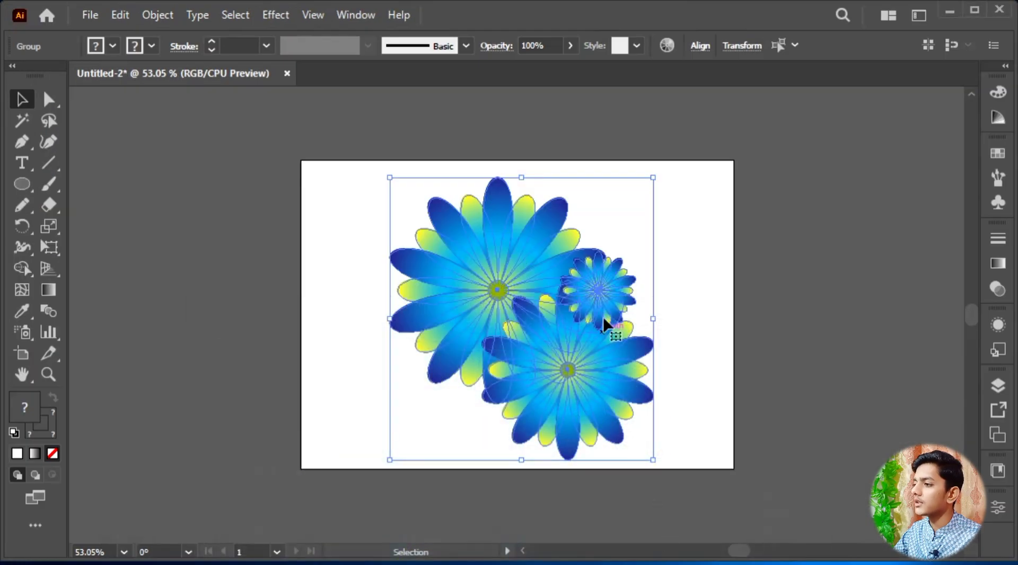
Isolate the small flower's group and select its blue petals.
click(677, 274)
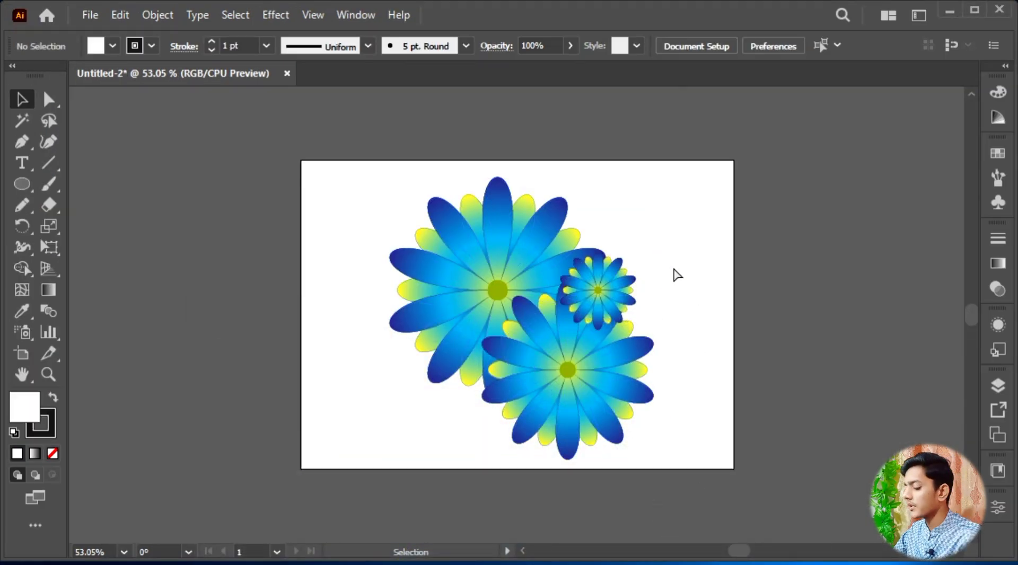
key(ctrl+equal)
key(ctrl+equal)
key(ctrl+equal)
key(ctrl+equal)
scroll(803, 268, right, 5)
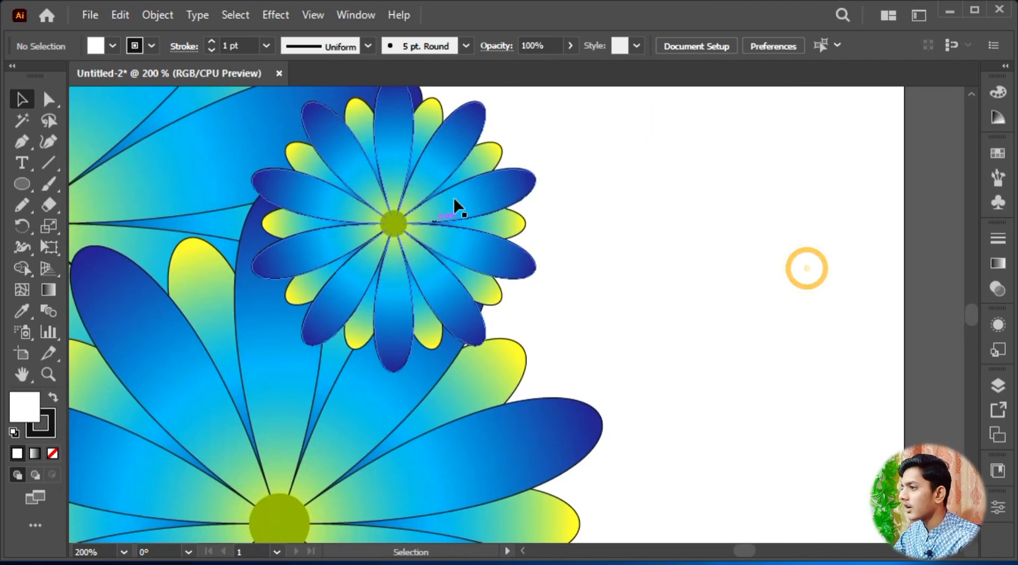
click(468, 195)
double_click(474, 202)
click(471, 194)
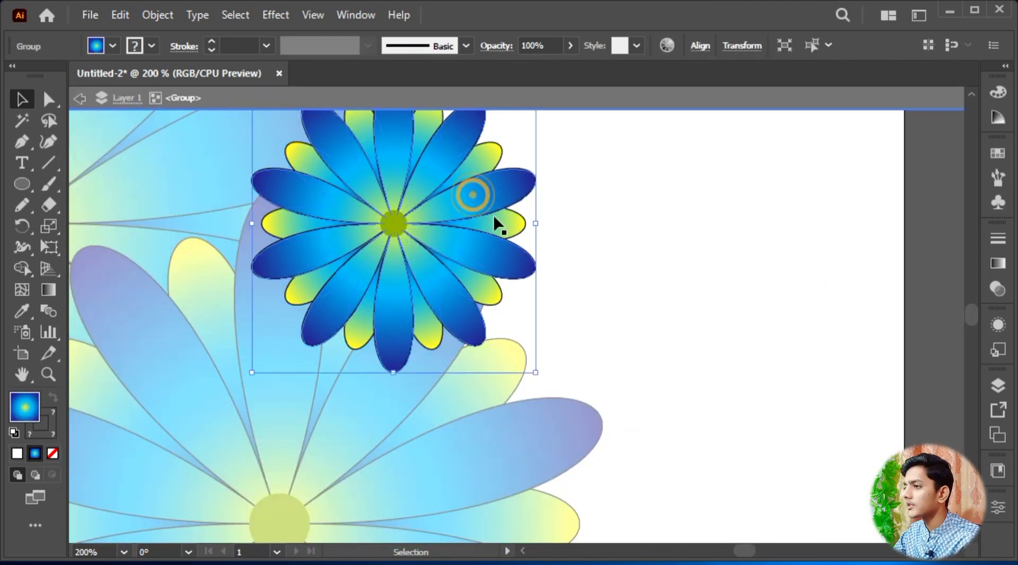
Shift the petals' light-blue gradient stop outward, set the outer midpoint to about 76.5%, and exit isolation mode.
click(998, 264)
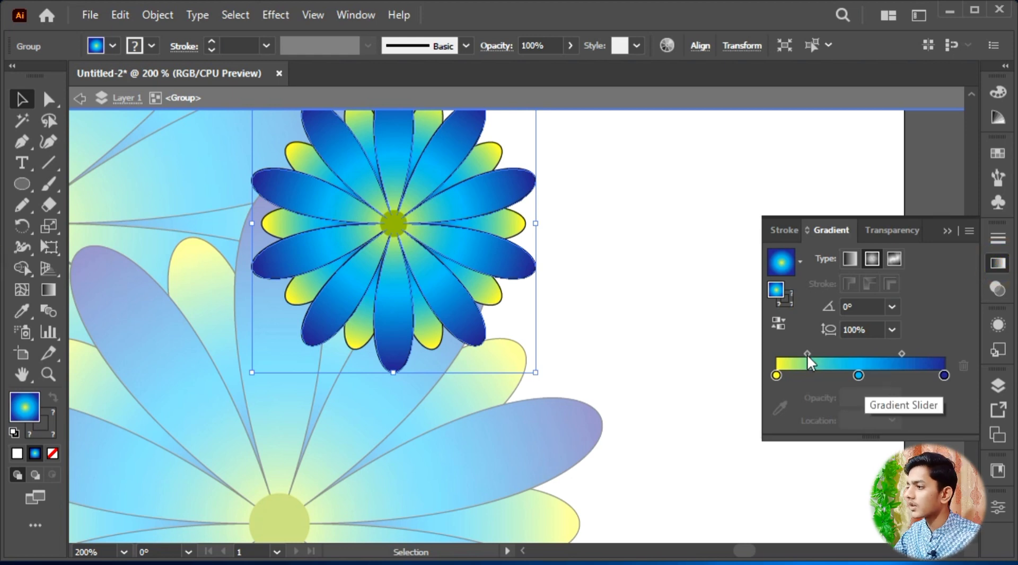
drag(857, 375, 922, 356)
double_click(652, 257)
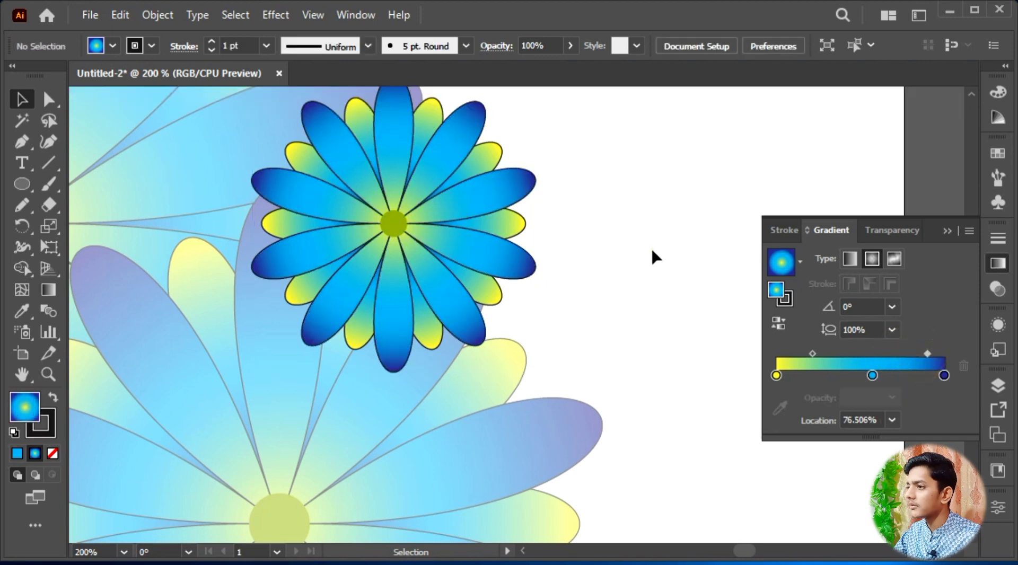
Copy all the flower artwork, switch to Photoshop, and delete the old Vector Smart Object layer.
drag(559, 279, 691, 274)
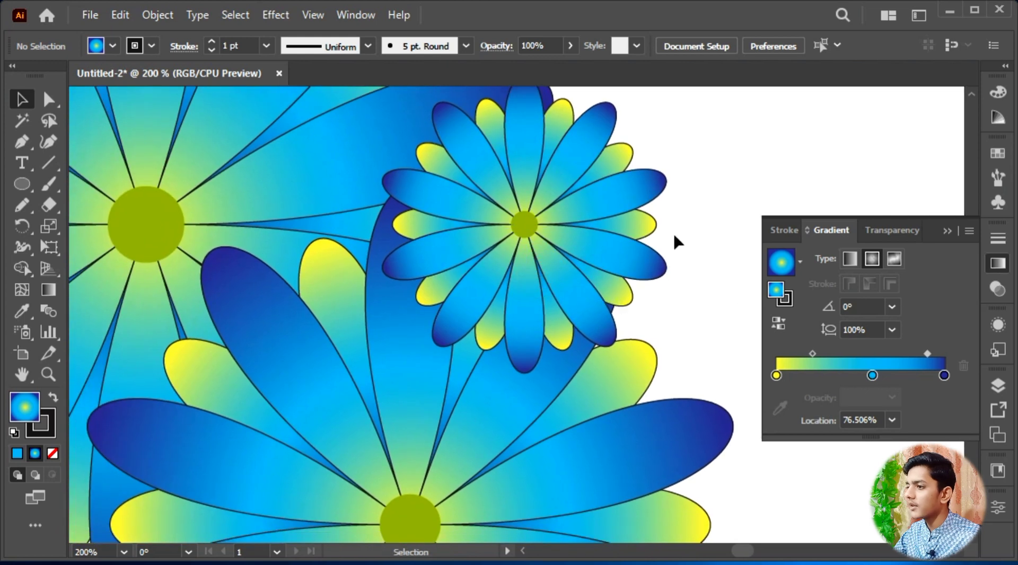
key(ctrl+a)
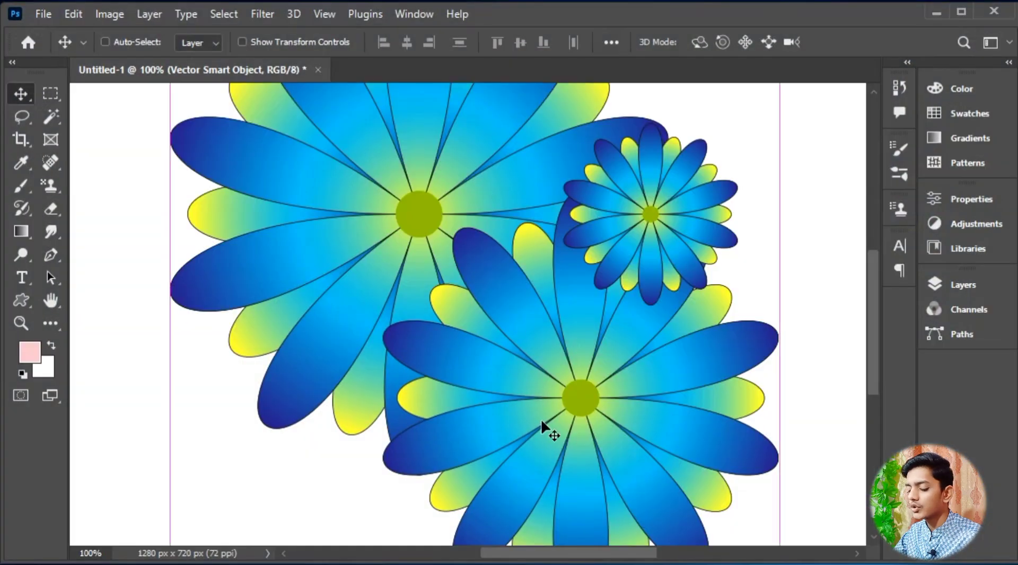
click(962, 286)
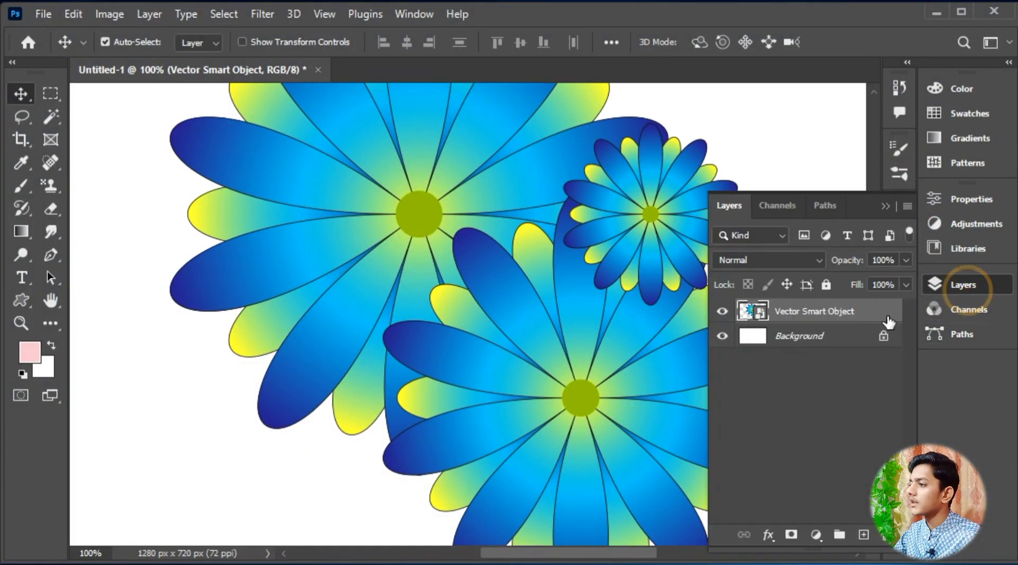
drag(880, 313, 886, 535)
click(582, 256)
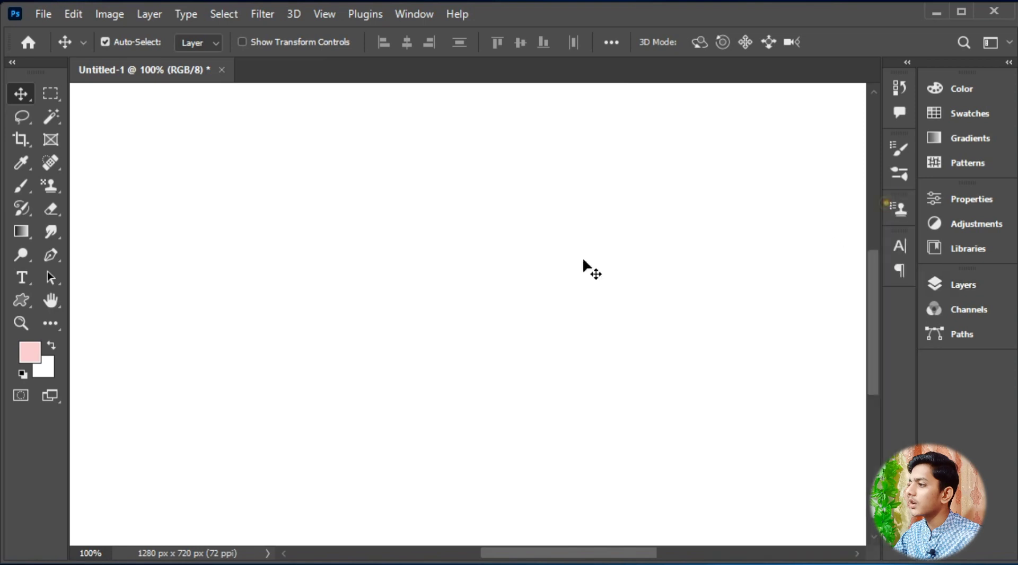
Paste the copied flowers as a Smart Object and commit the placement.
key(ctrl+v)
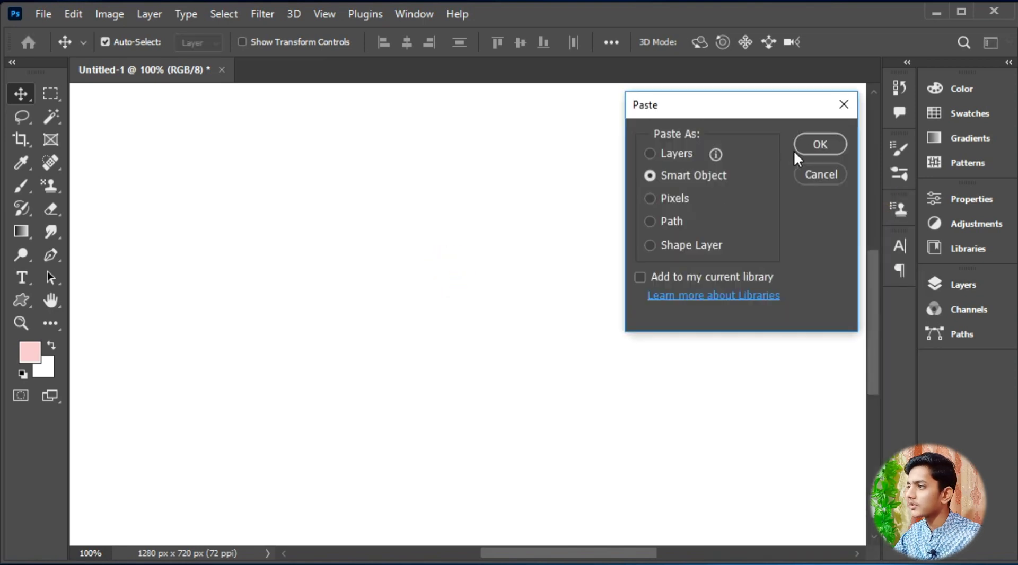
click(798, 150)
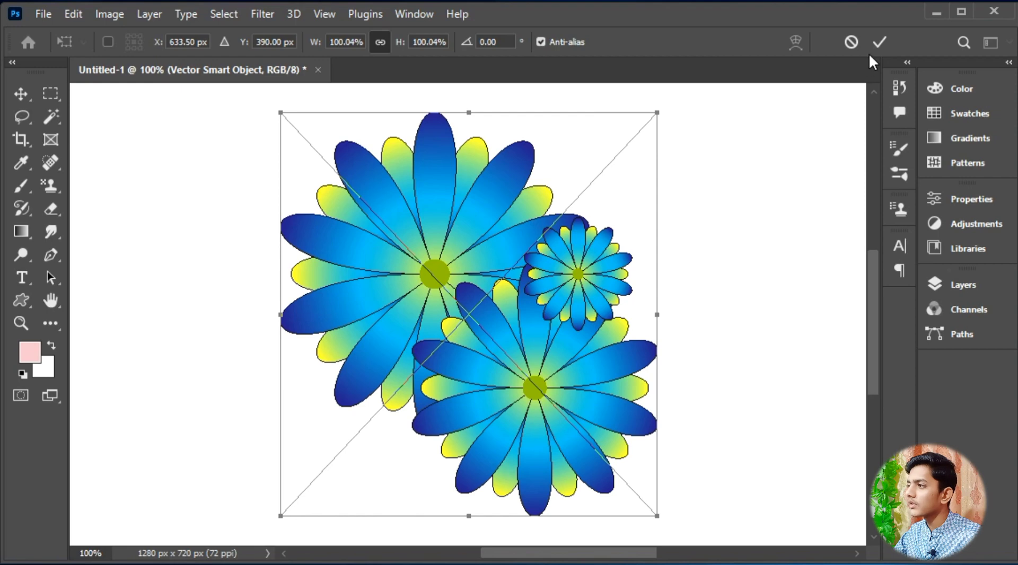
click(877, 41)
click(686, 255)
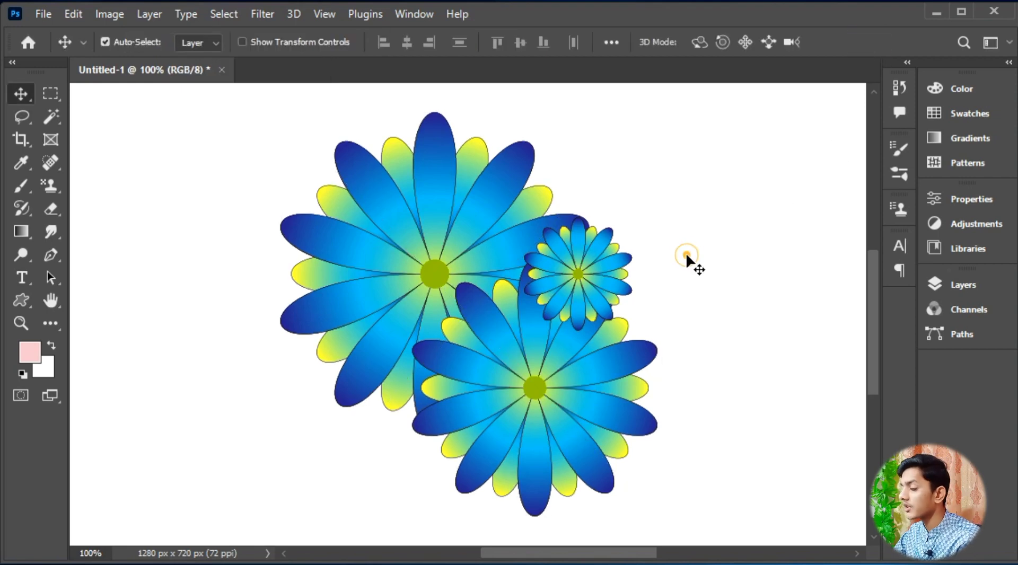
Enlarge the pasted flowers proportionally to about 146%, move them to about X 795 px, Y 333 px, and commit the transform.
key(ctrl+plus)
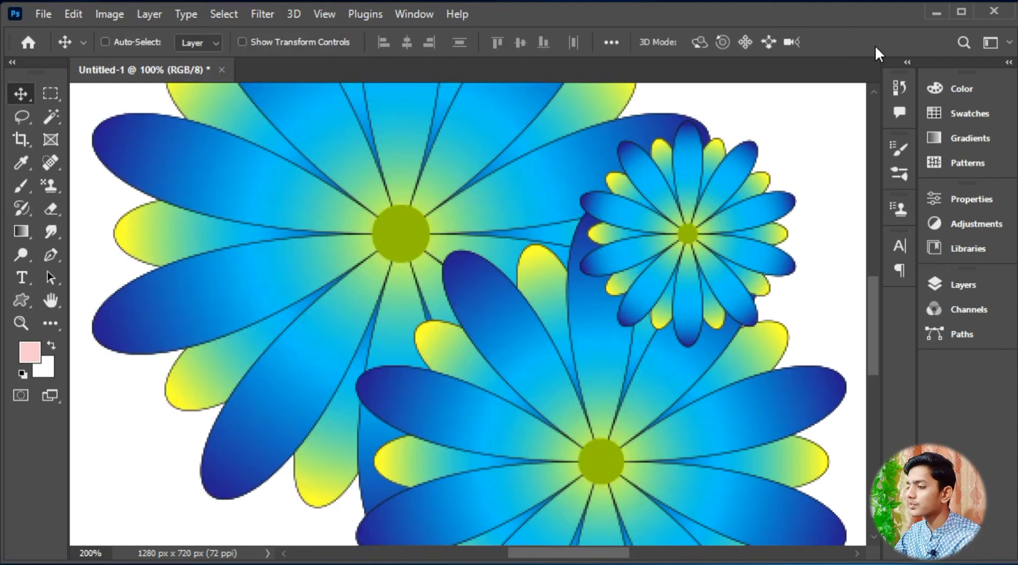
key(ctrl+plus)
key(ctrl+0)
ctrl+click(514, 320)
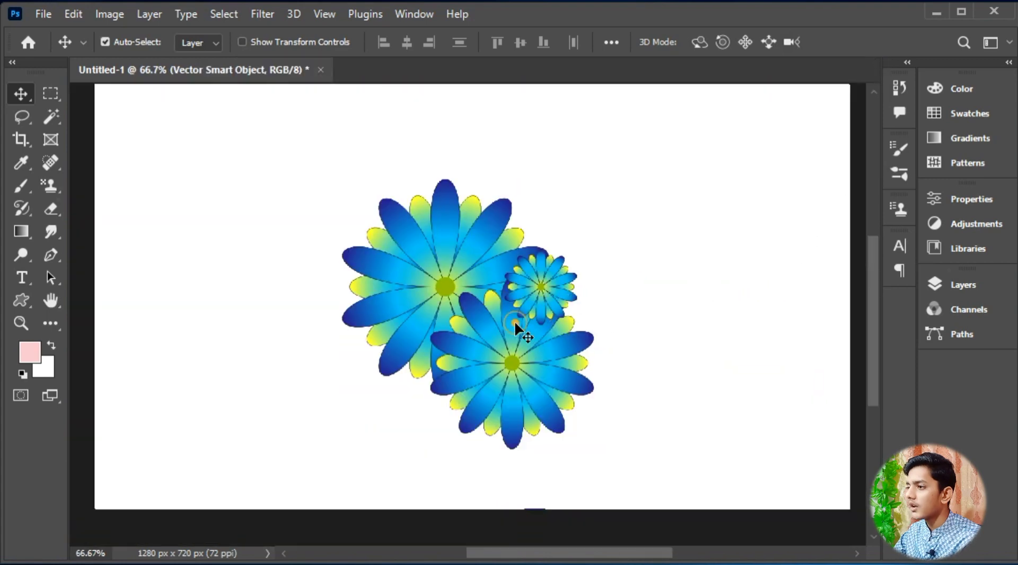
key(ctrl+t)
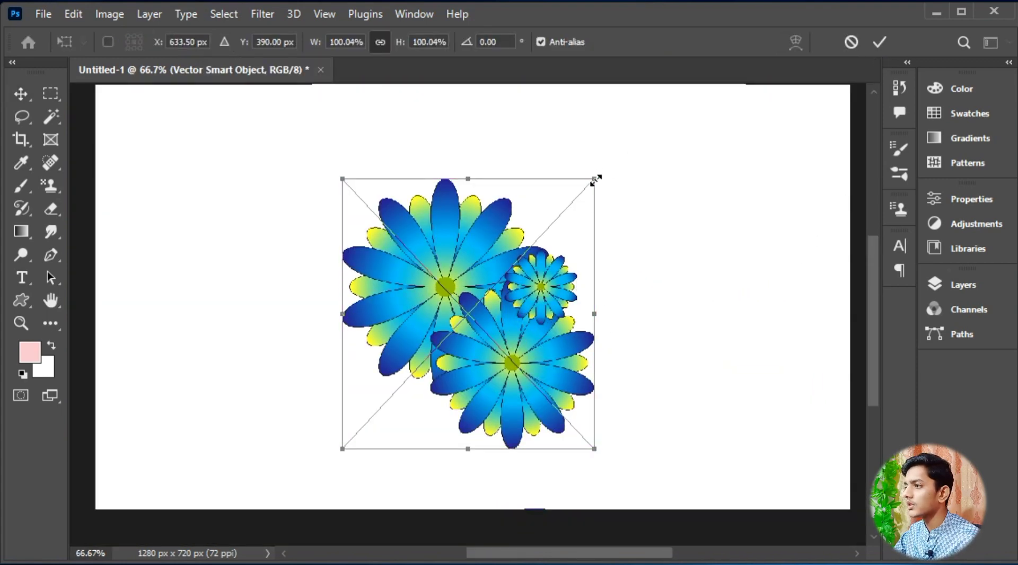
drag(594, 179, 709, 95)
drag(556, 269, 594, 300)
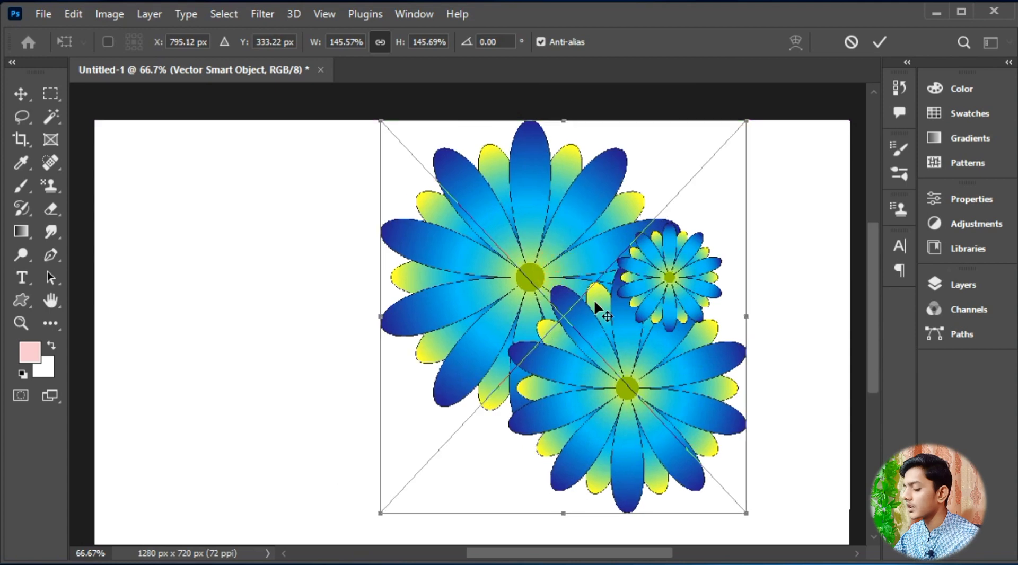
key(Return)
Examine the enlarged flowers' petal edges and the revised small flower at different zoom levels.
key(ctrl+plus)
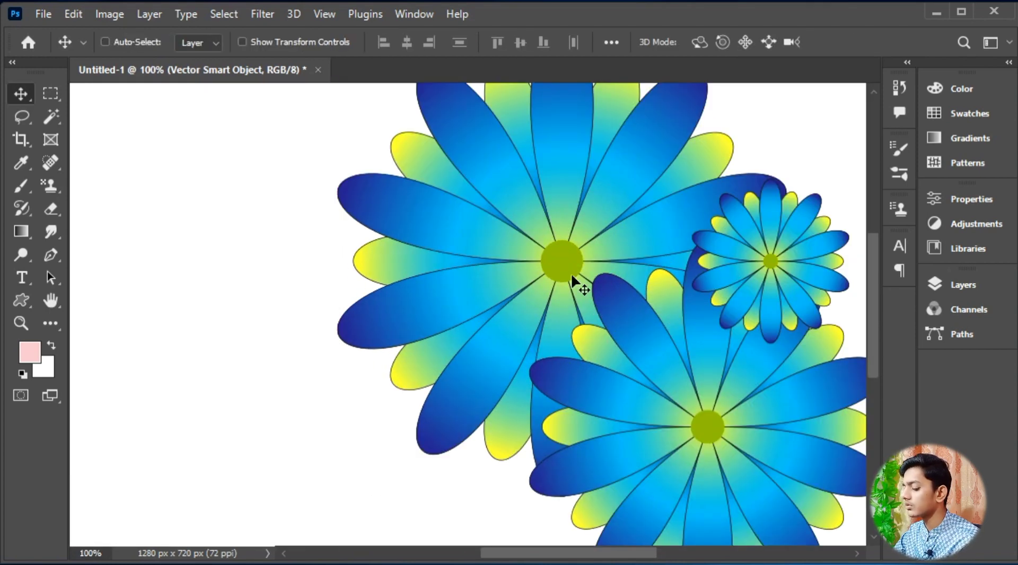
key(ctrl+plus)
key(ctrl+minus)
key(ctrl+z)
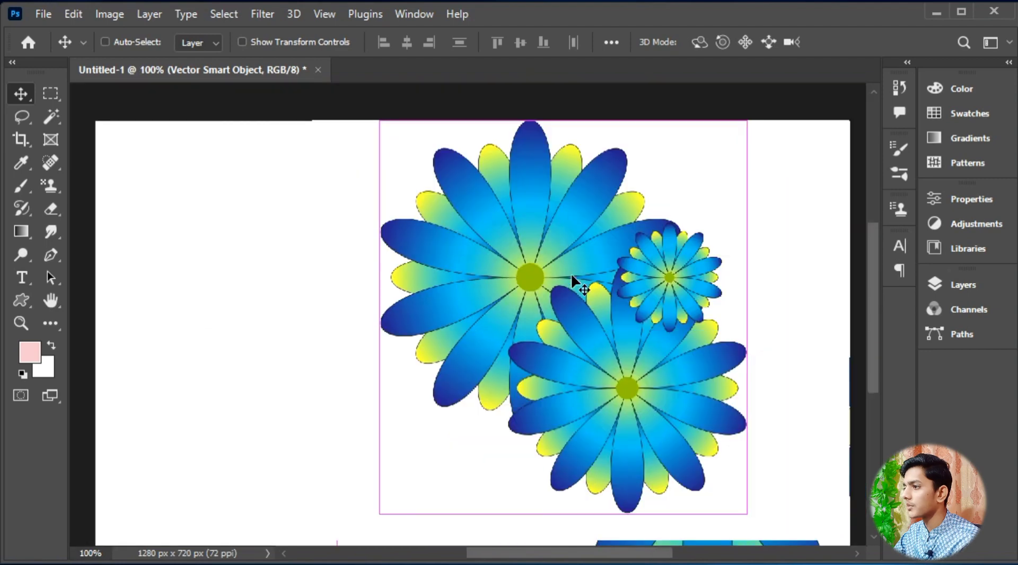
key(ctrl+minus)
key(ctrl+plus)
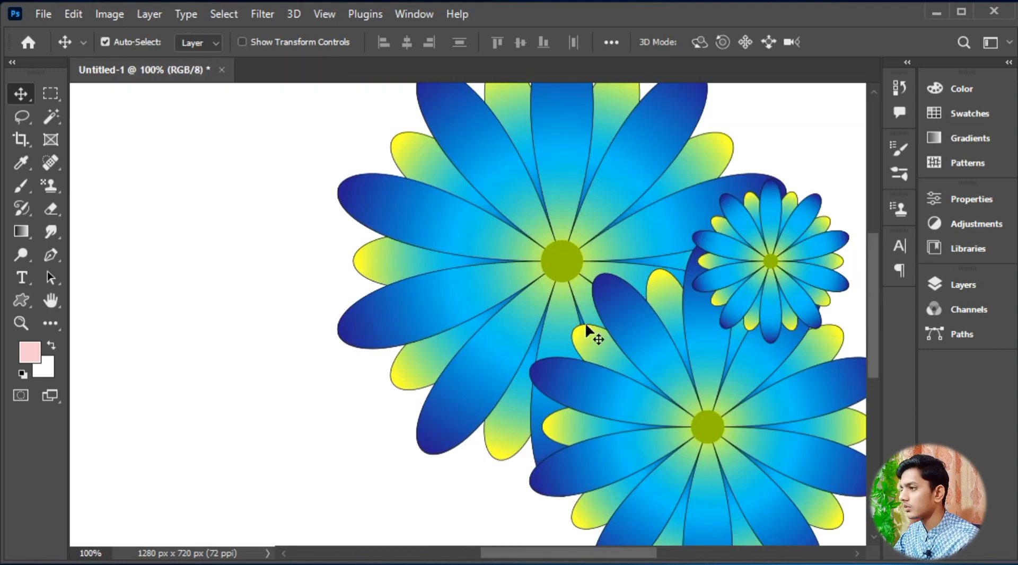
drag(660, 252, 595, 254)
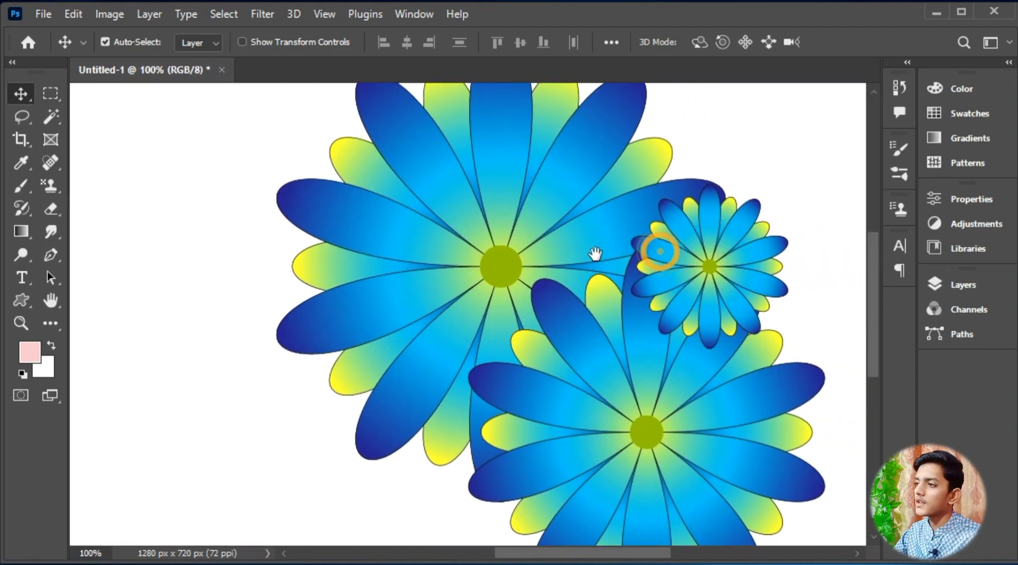
scroll(581, 298, down, 2)
drag(582, 308, 585, 296)
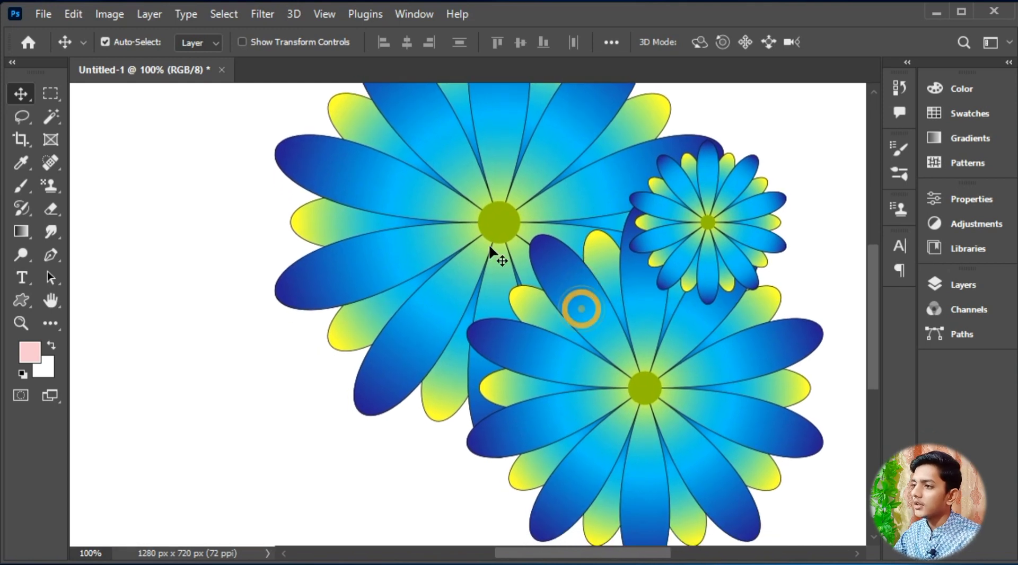
Try adding Stroke and Drop Shadow layer effects to the Vector Smart Object layer.
click(944, 284)
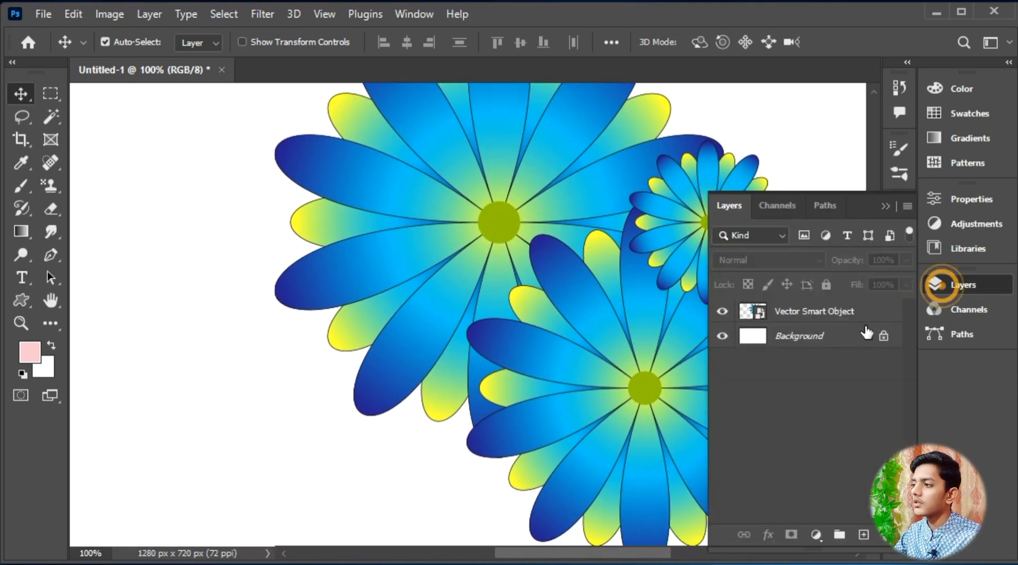
click(888, 315)
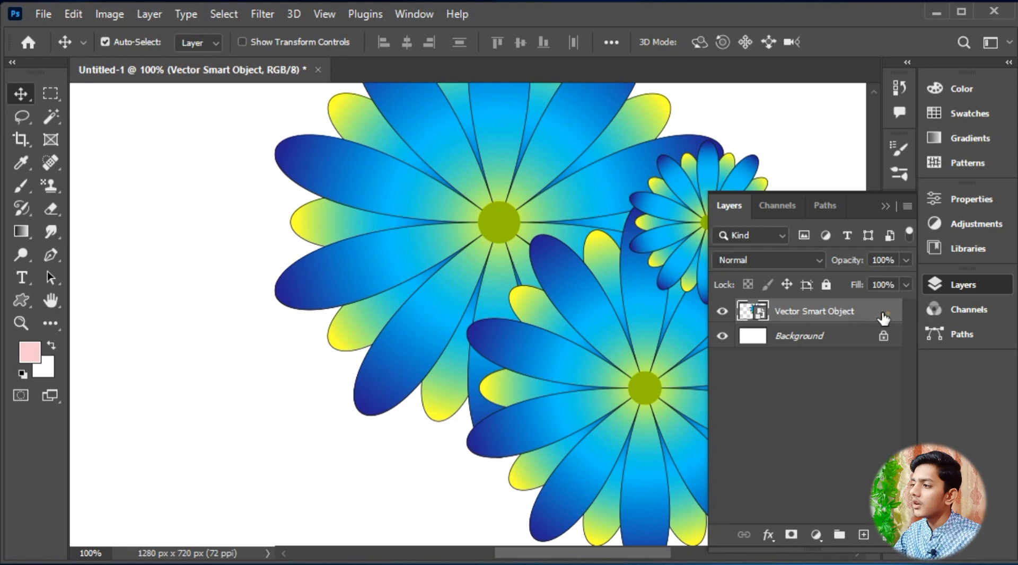
double_click(883, 317)
drag(614, 202, 849, 26)
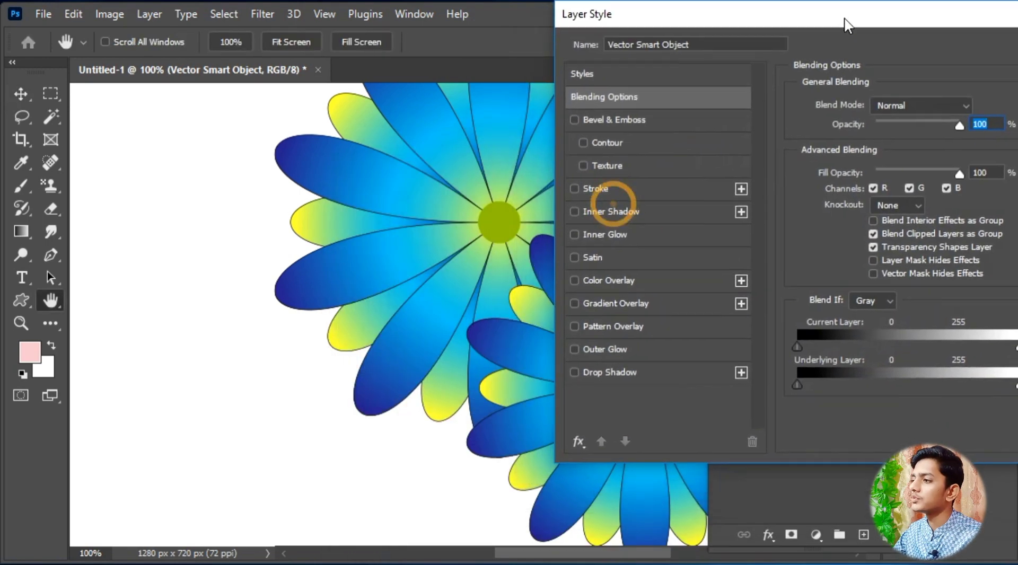
click(575, 189)
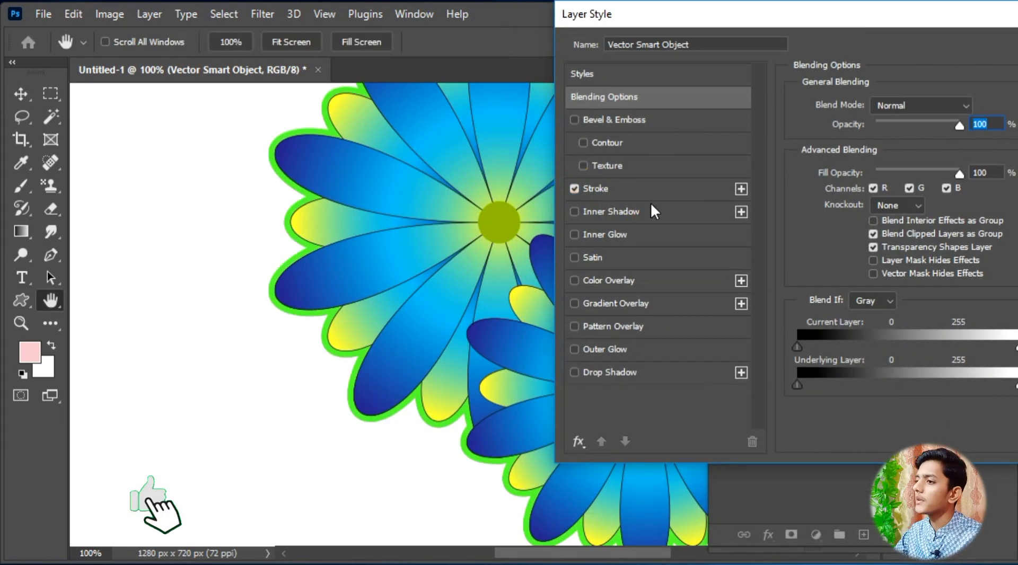
click(573, 303)
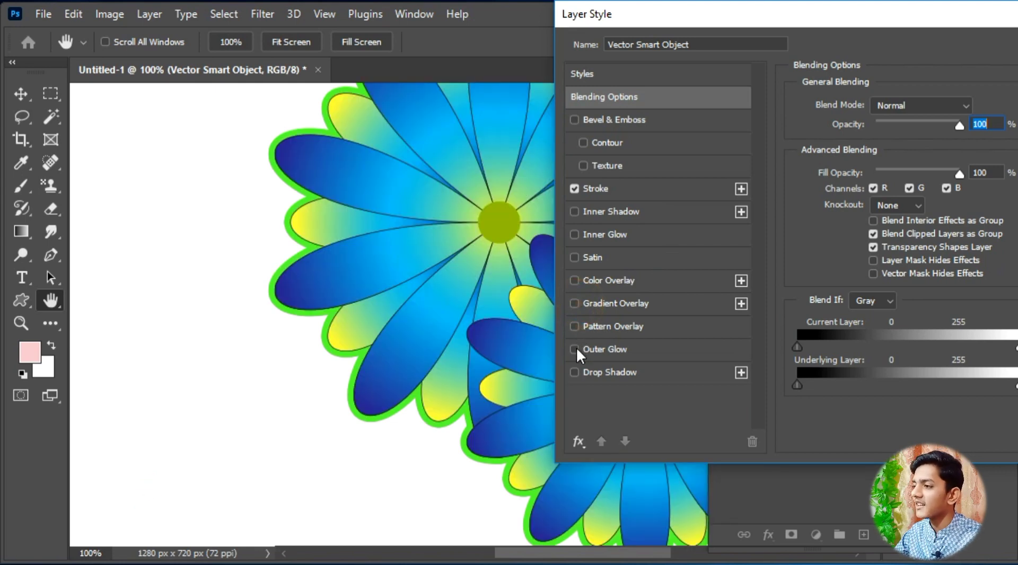
click(571, 376)
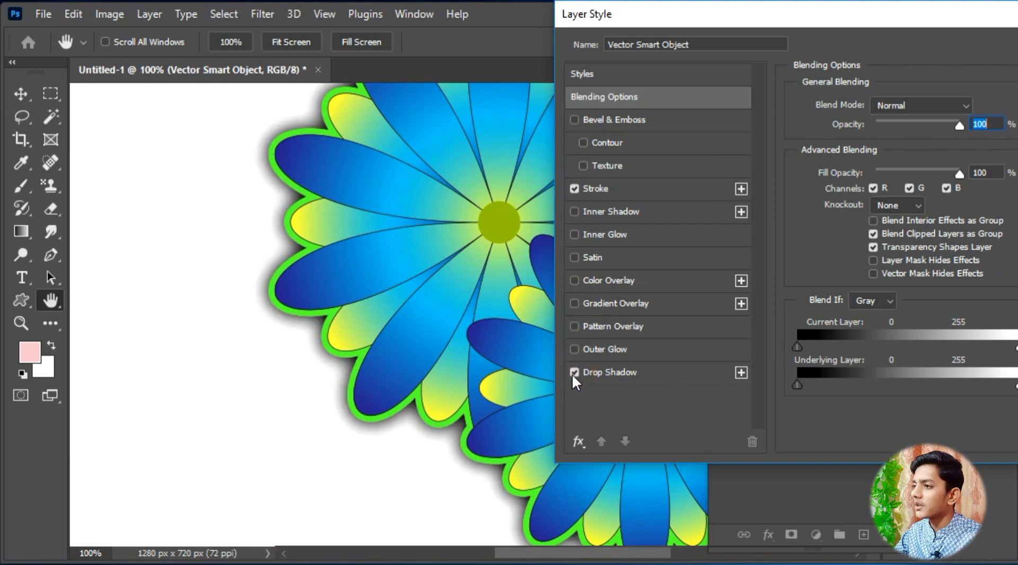
Preview Pattern Overlay, Outer Glow, Inner Shadow, Inner Glow, Satin and Color Overlay one at a time, then discard all layer style changes.
click(574, 326)
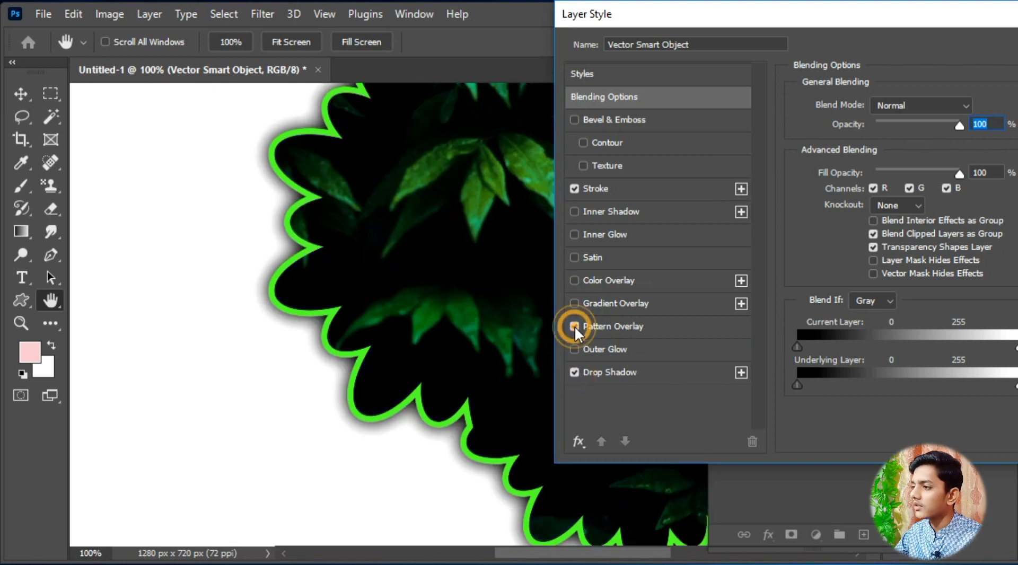
click(574, 326)
click(572, 350)
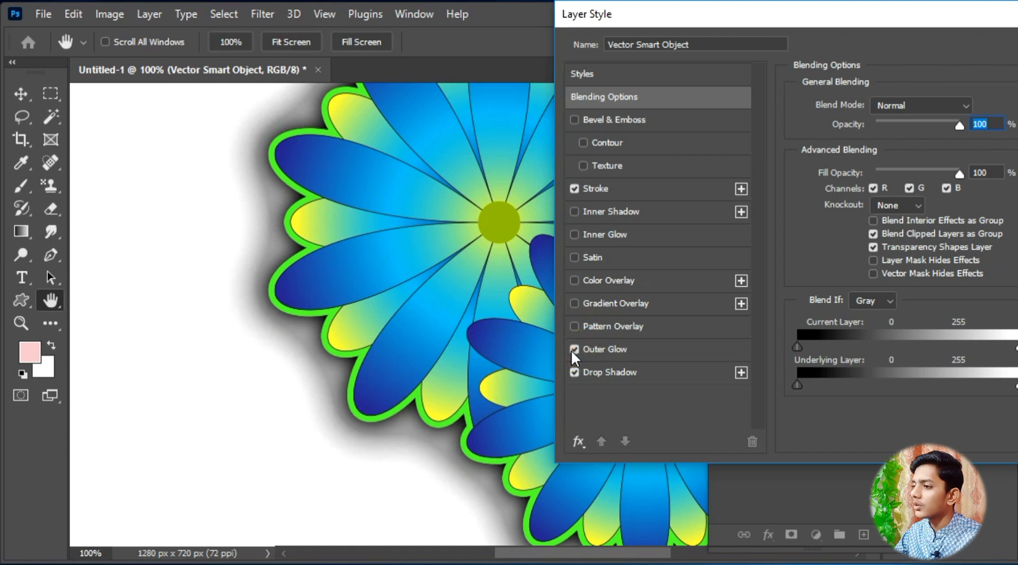
click(571, 350)
click(575, 211)
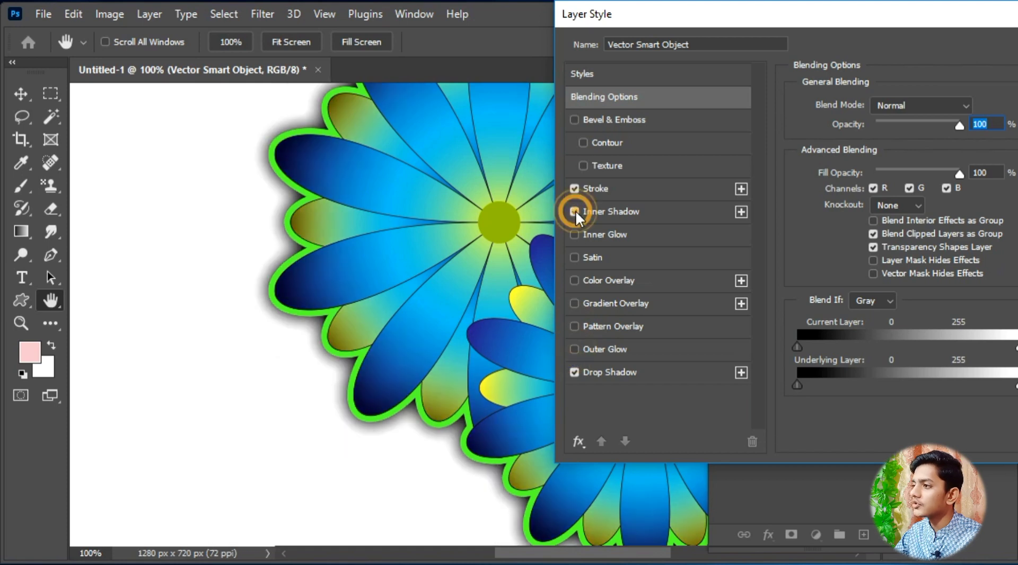
click(575, 211)
click(574, 234)
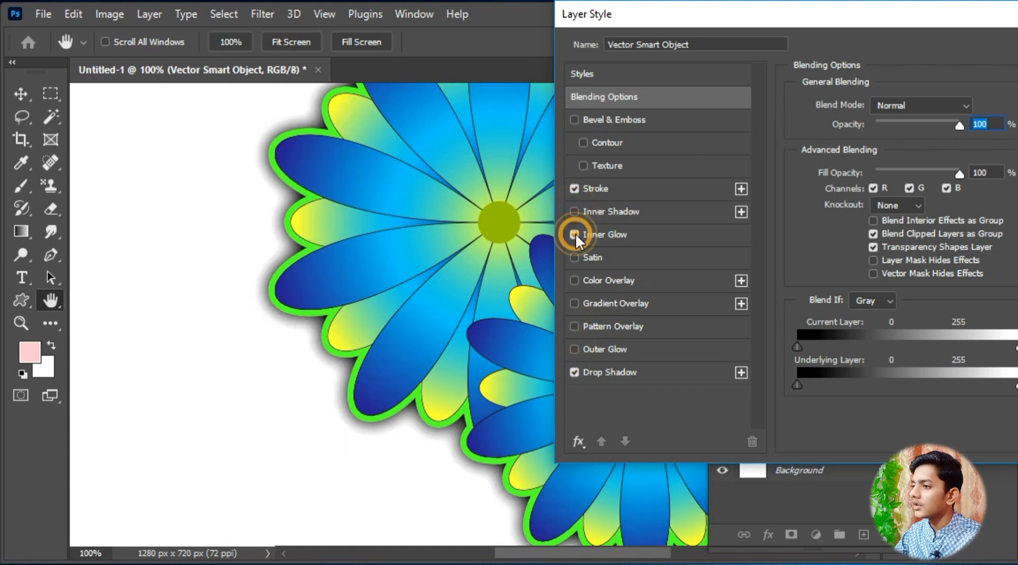
click(575, 234)
click(574, 257)
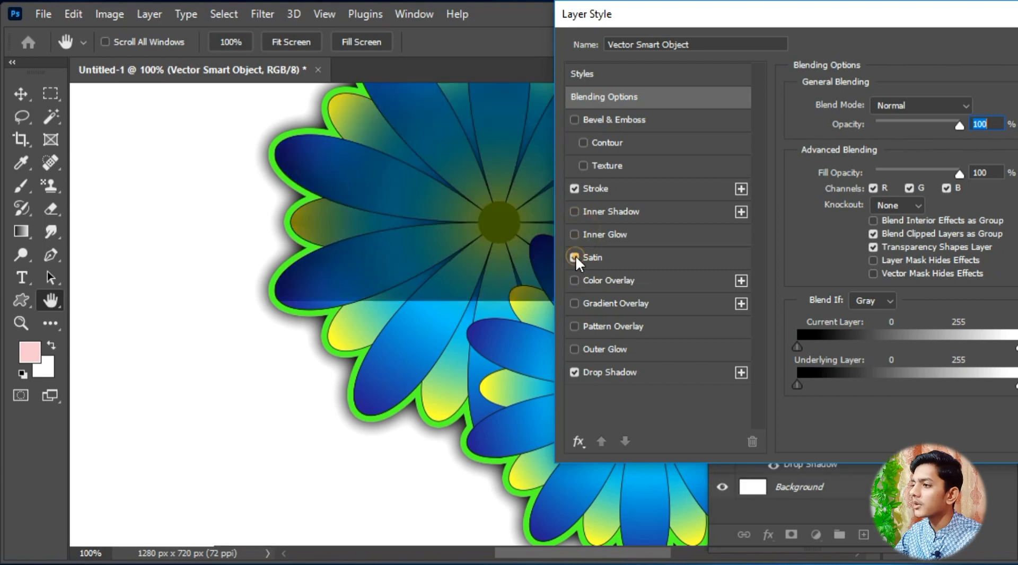
click(574, 258)
click(574, 281)
click(573, 281)
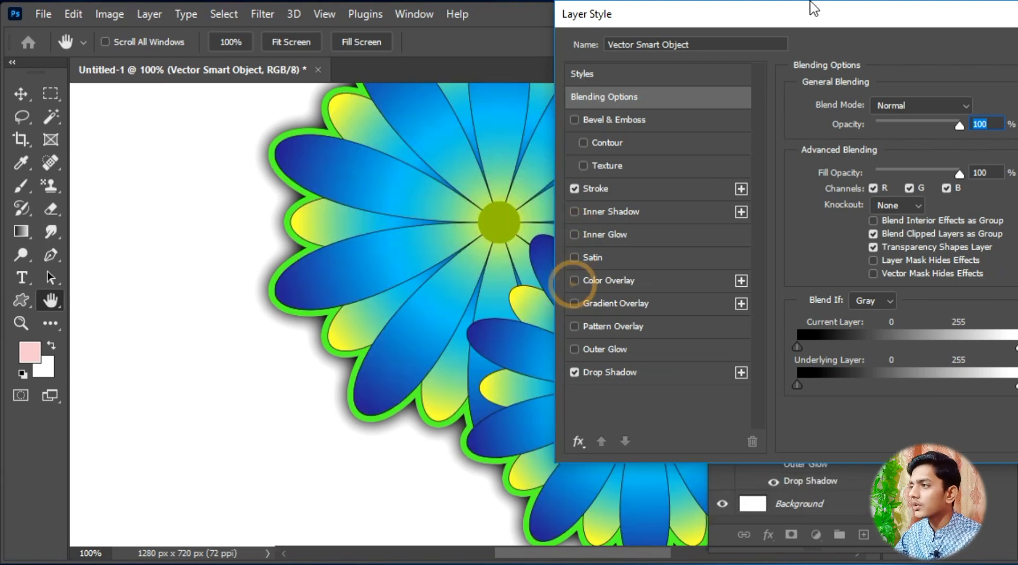
drag(812, 22, 424, 55)
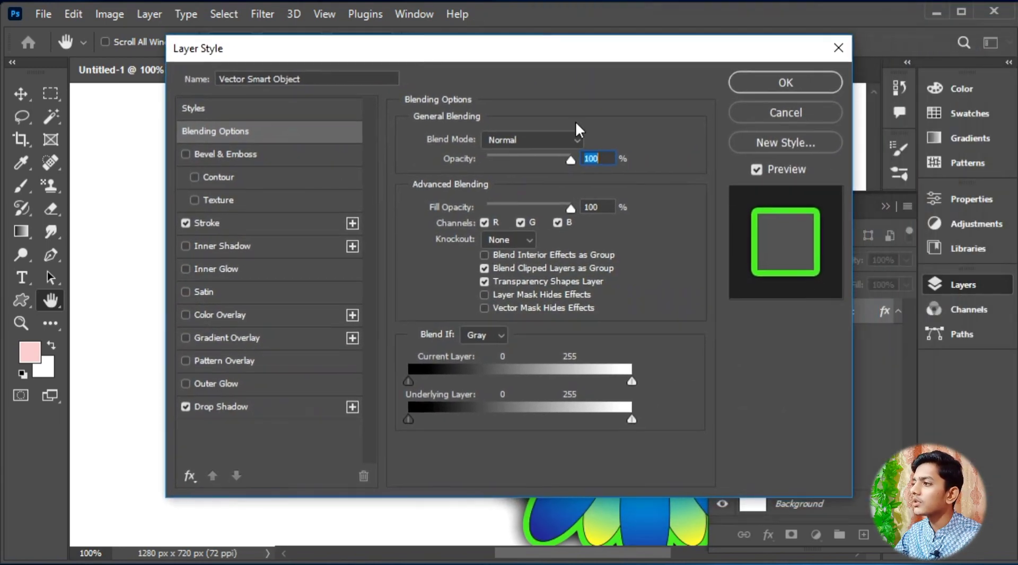
click(787, 112)
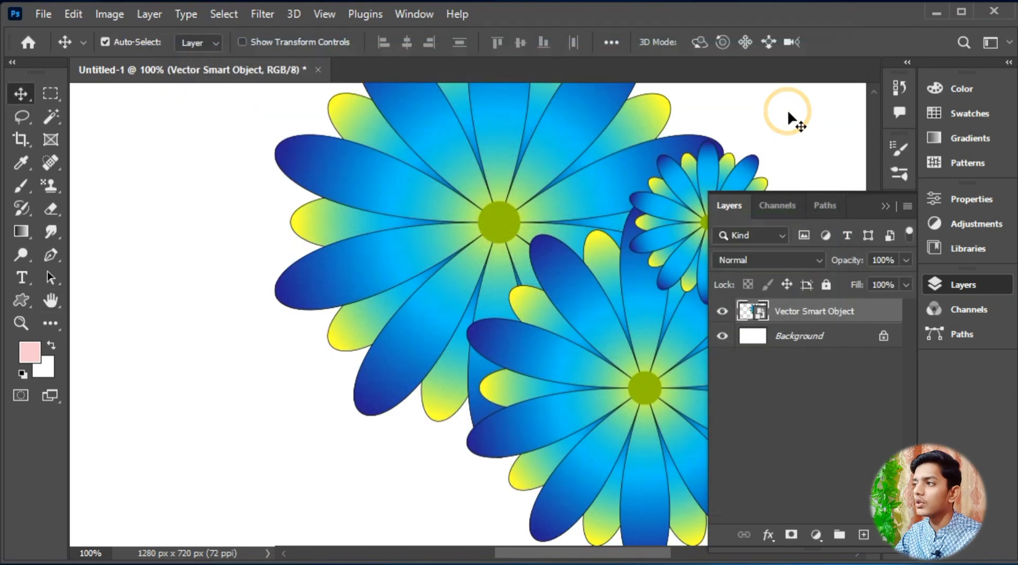
Apply a 7 px green outside Stroke and a Drop Shadow to the Vector Smart Object layer.
click(772, 534)
click(820, 558)
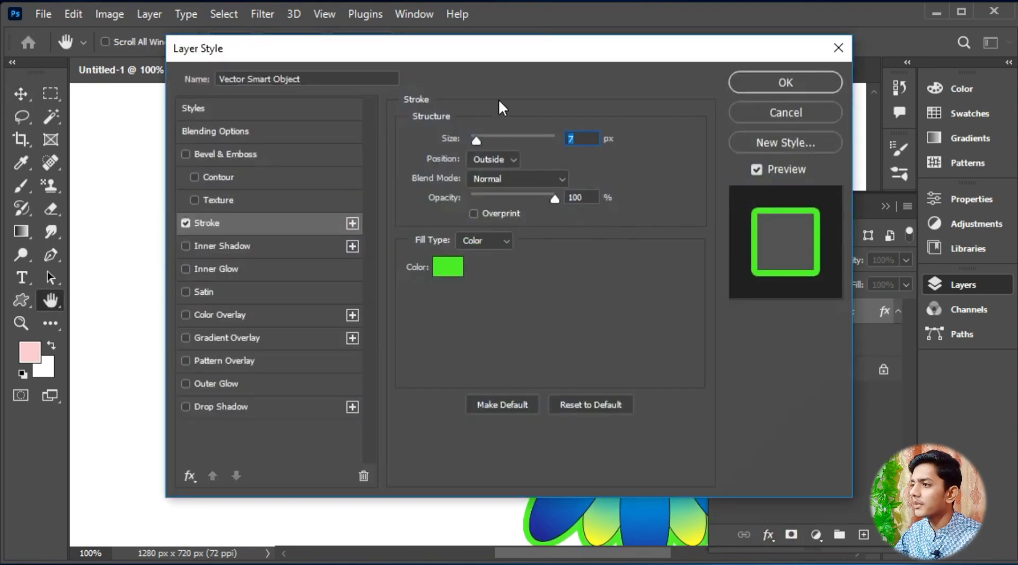
drag(503, 53, 553, 56)
click(236, 411)
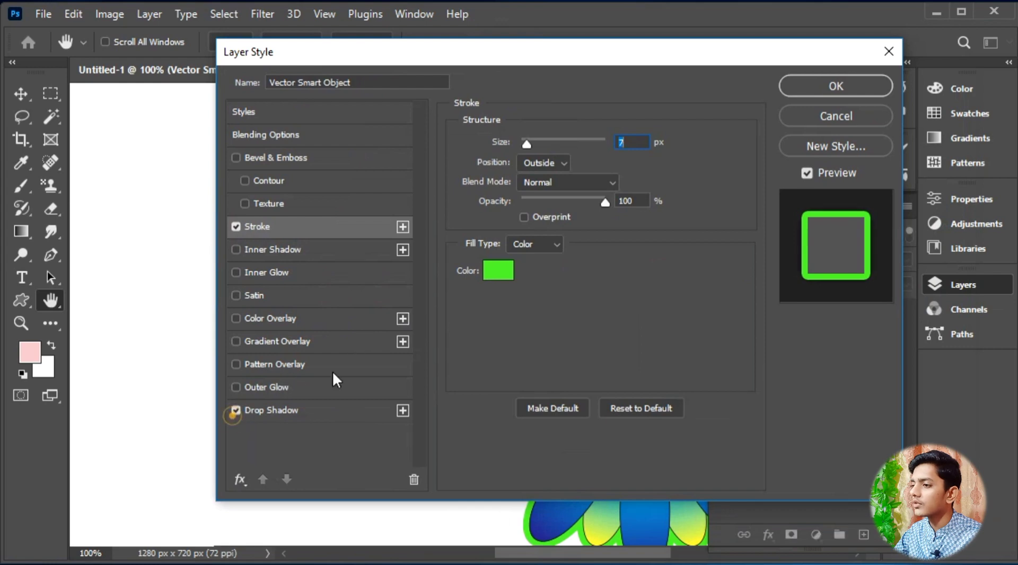
click(836, 87)
click(884, 207)
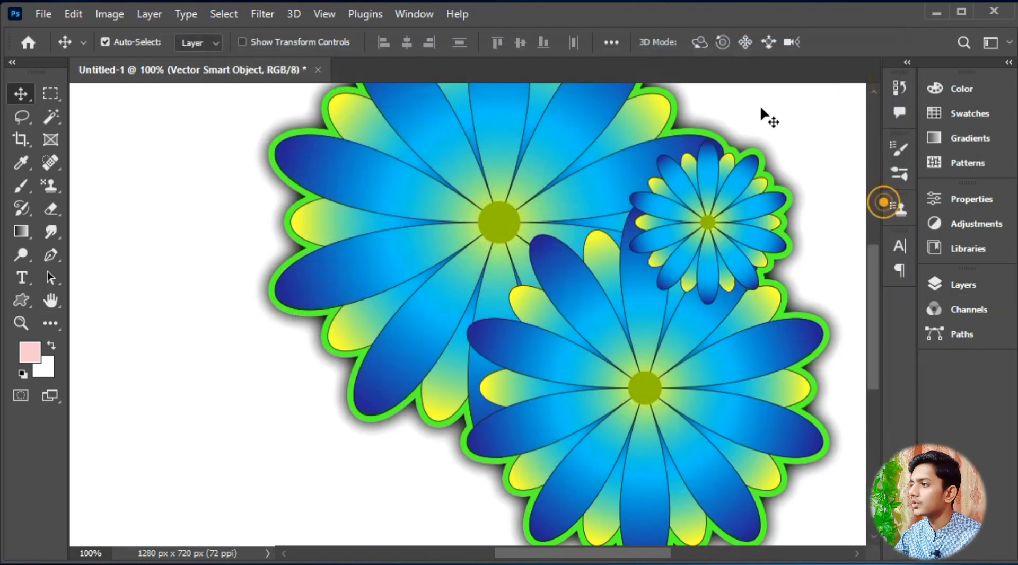
click(761, 107)
Enlarge the flowers proportionally to about 226%, move them to about X 276 px, Y 380 px, and commit the transform.
key(ctrl+minus)
drag(662, 214, 739, 143)
drag(659, 187, 461, 221)
key(ctrl+t)
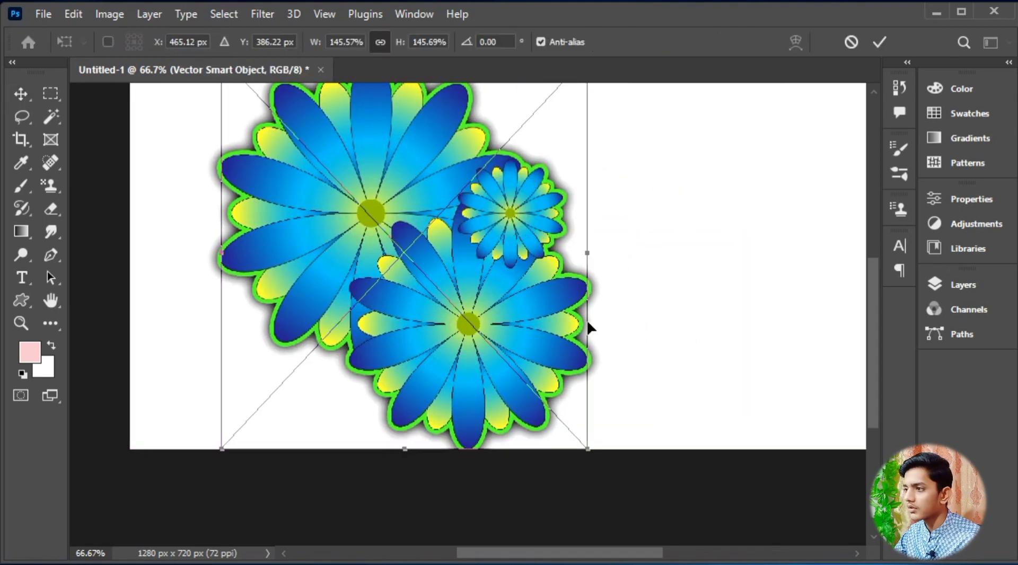
drag(588, 253, 838, 287)
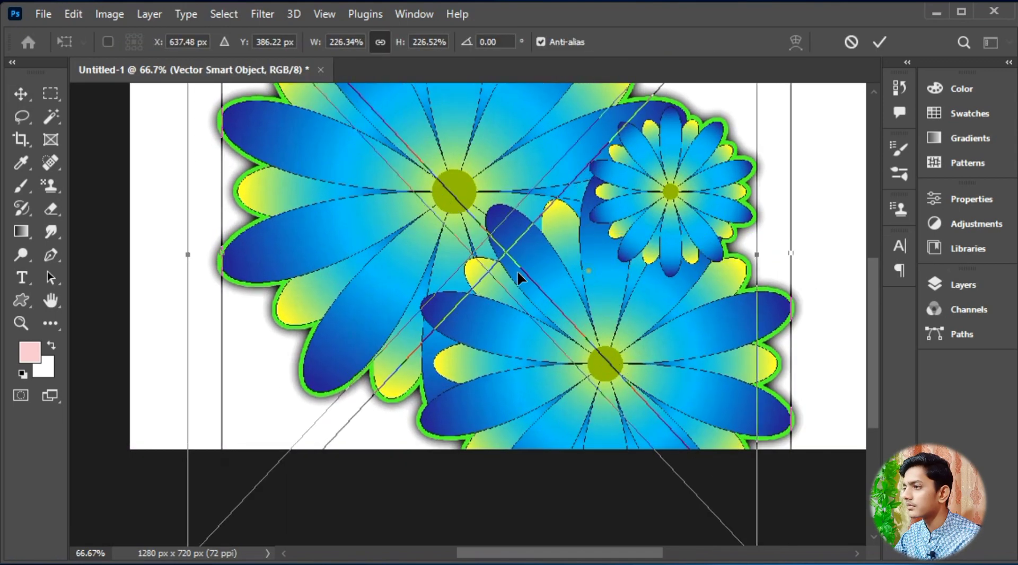
drag(517, 271, 374, 265)
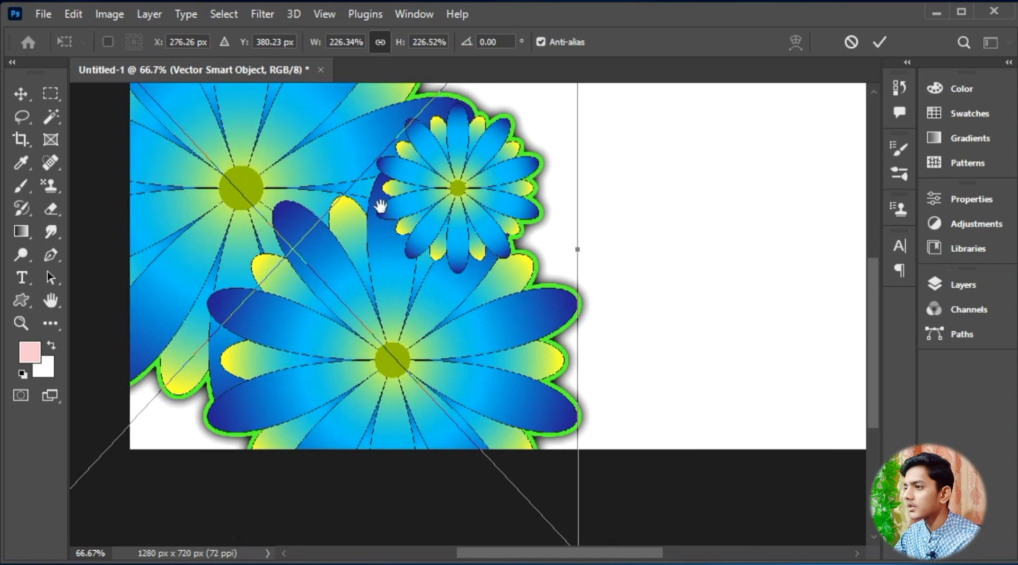
drag(381, 201, 384, 248)
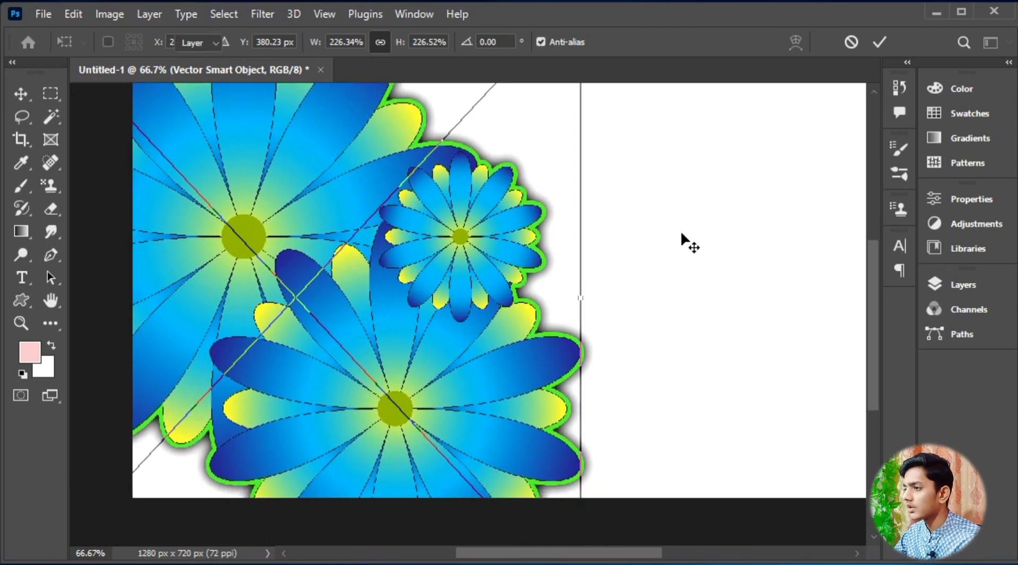
key(Return)
click(727, 231)
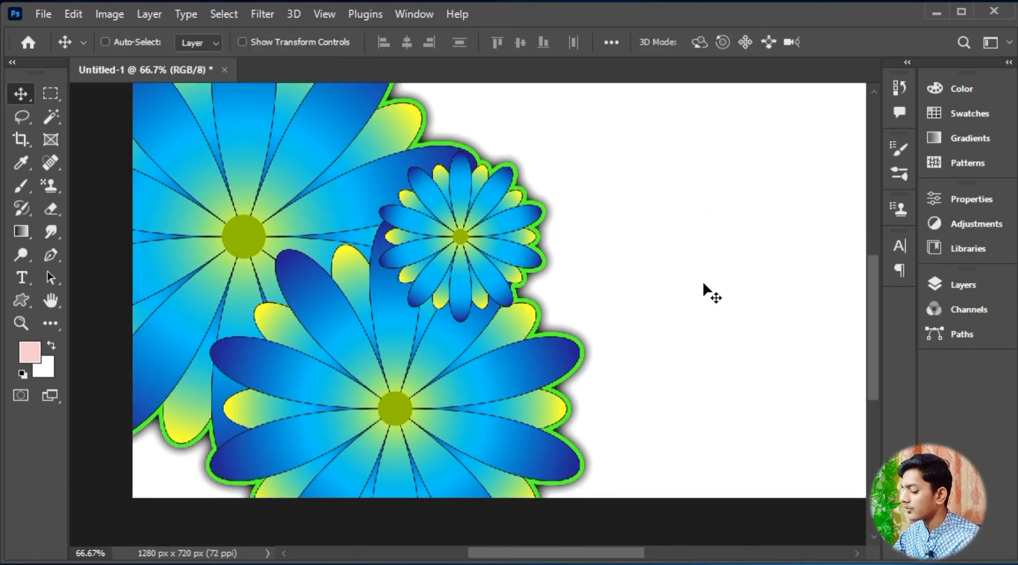
Examine the enlarged flowers' petal edges, green stroke and drop shadow at different zoom levels.
key(ctrl+plus)
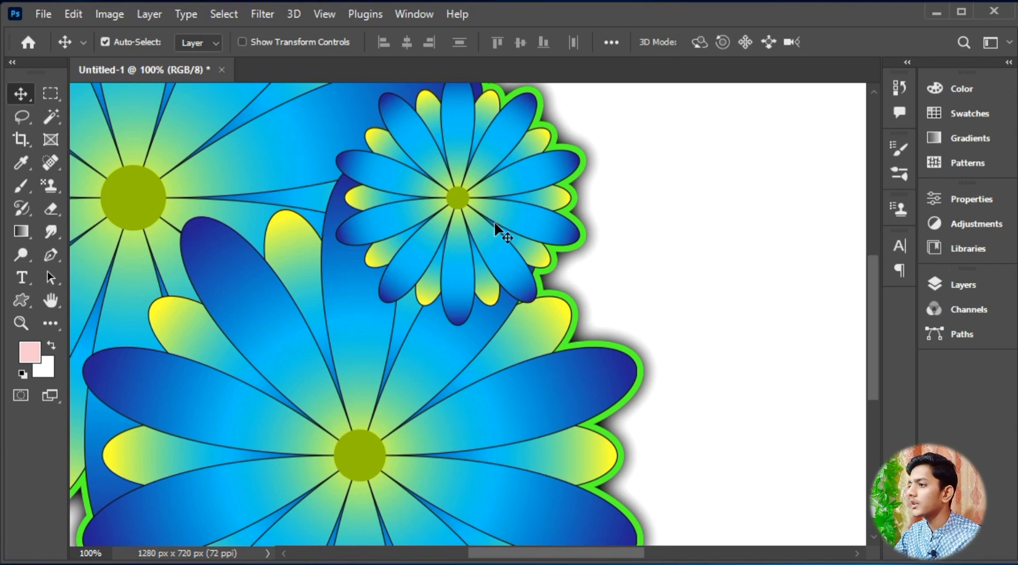
key(ctrl+minus)
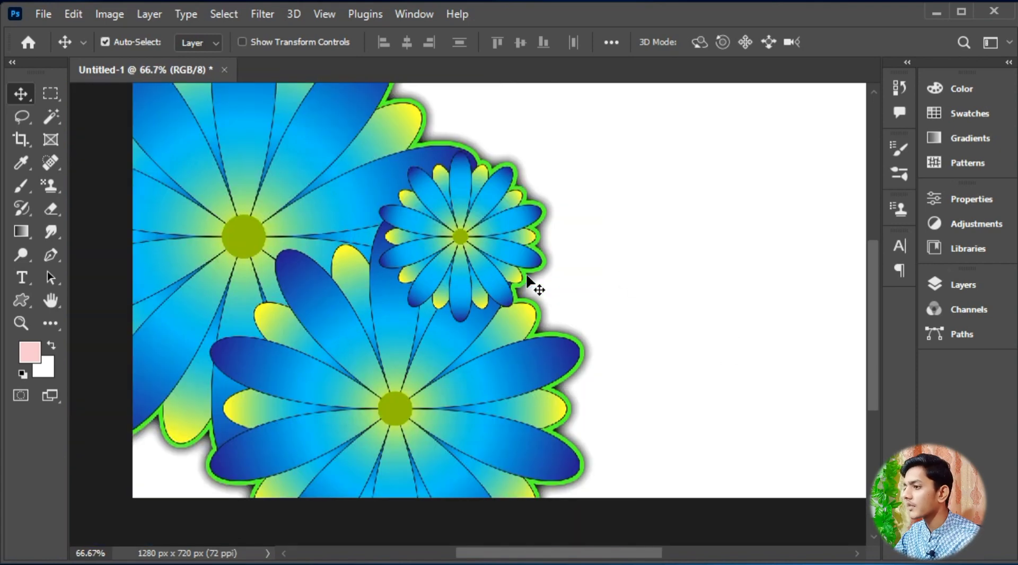
drag(714, 297, 657, 306)
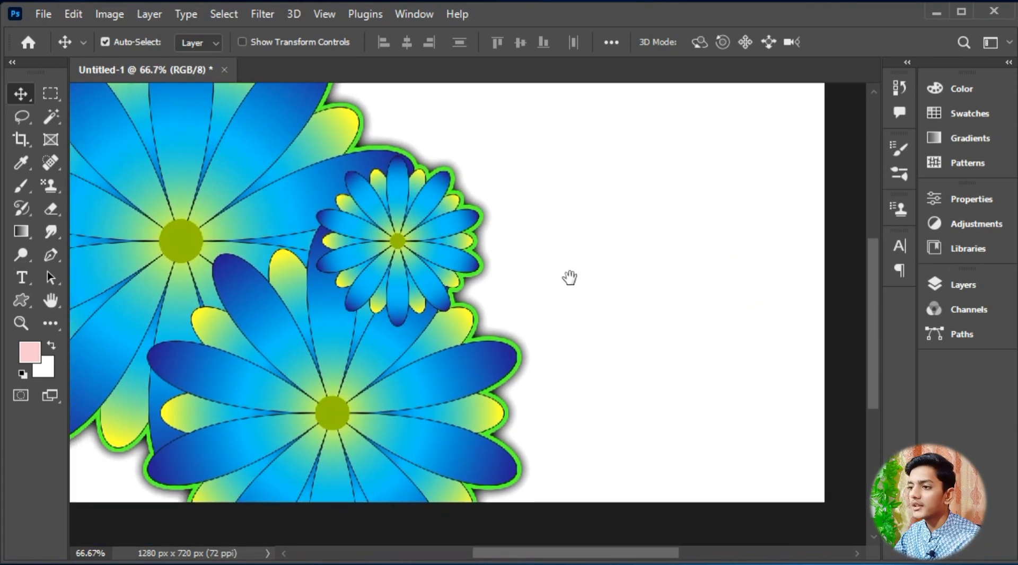
drag(570, 277, 602, 309)
drag(472, 342, 449, 348)
click(424, 312)
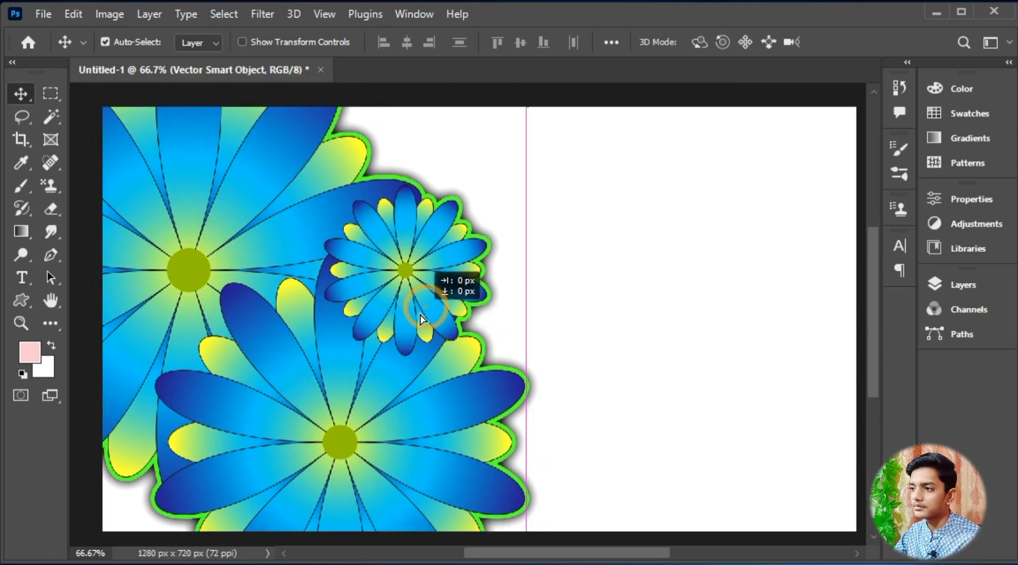
click(568, 295)
drag(583, 341, 583, 291)
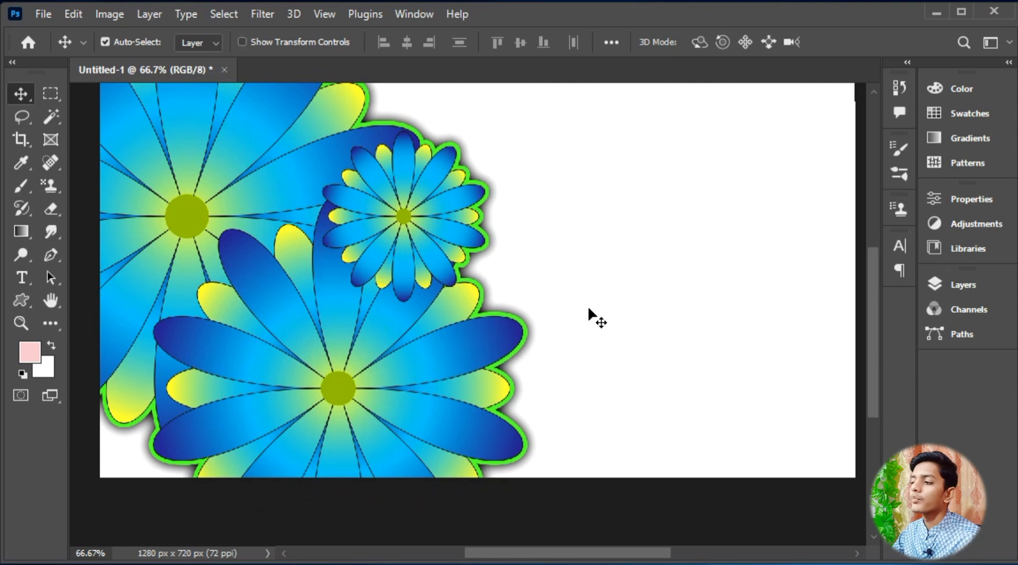